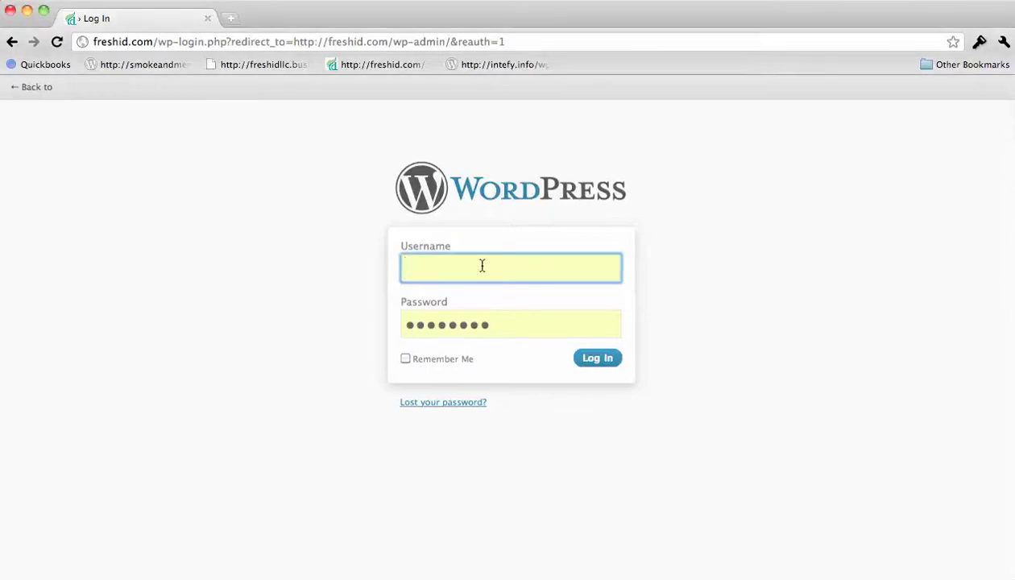
- Log in to the site's admin area with the account username and start a new post
{"action": "type", "text": "matt"}
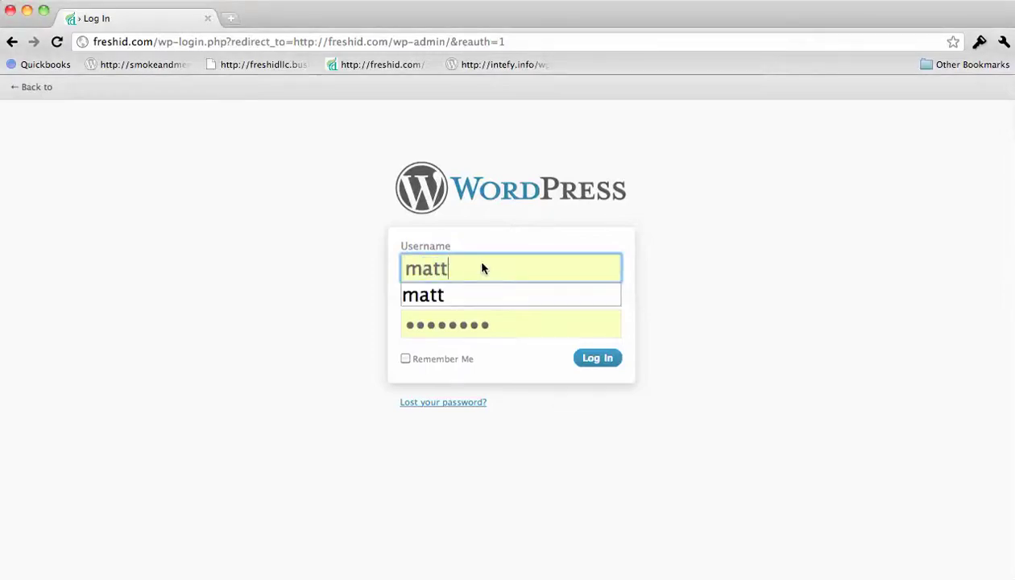
{"action": "key", "text": "Return"}
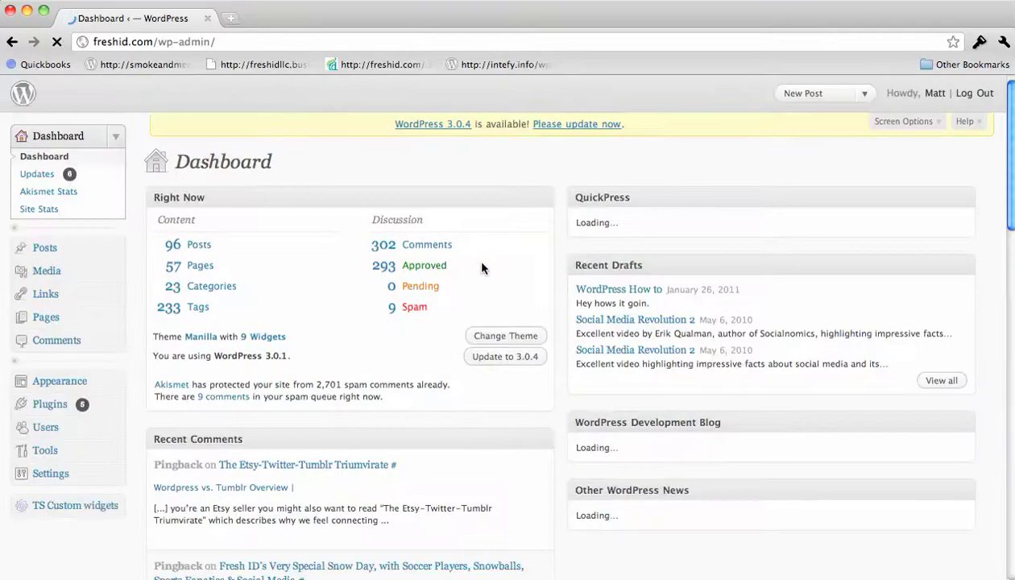
{"action": "left_click", "coordinate": [118, 252]}
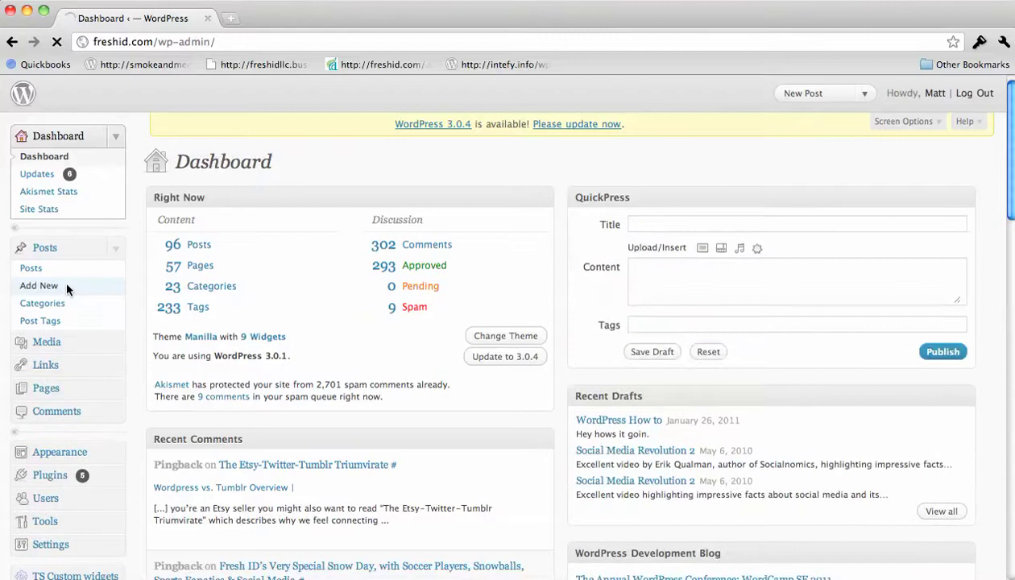
{"action": "left_click", "coordinate": [68, 289]}
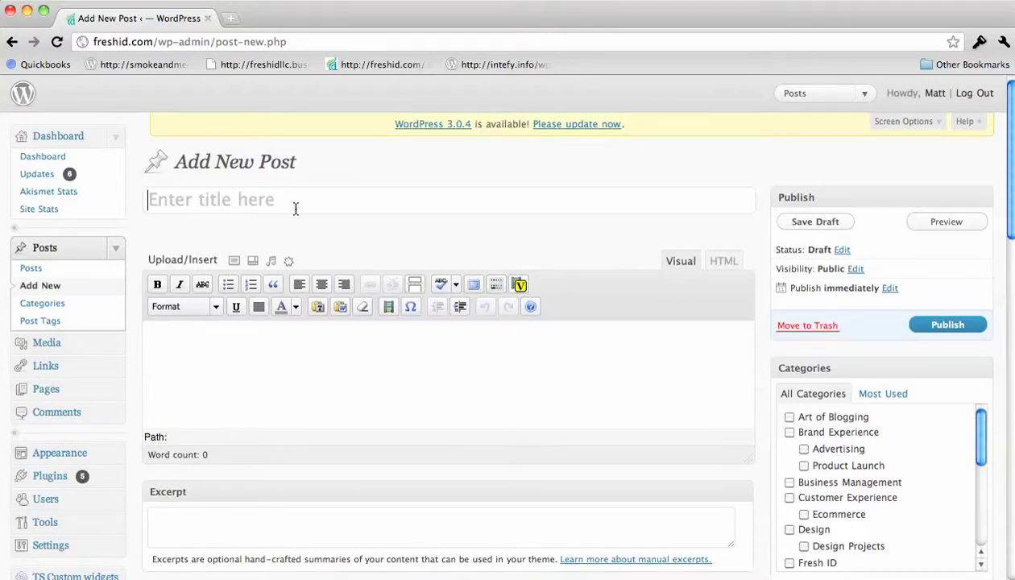
- Title the post "Test Post" and write the body text "This is how you make the most of your content."
{"action": "type", "text": "T"}
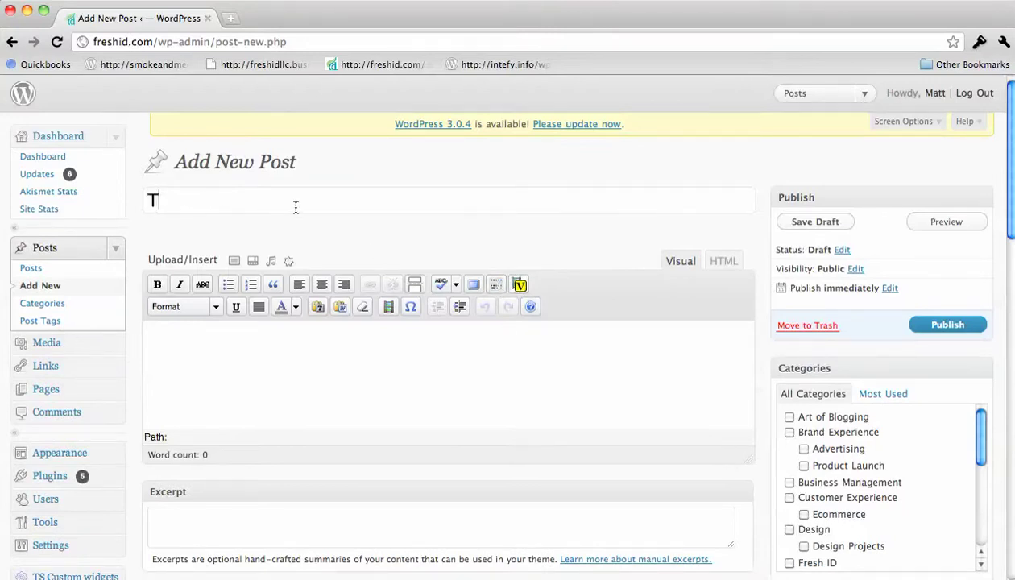
{"action": "type", "text": "est Post"}
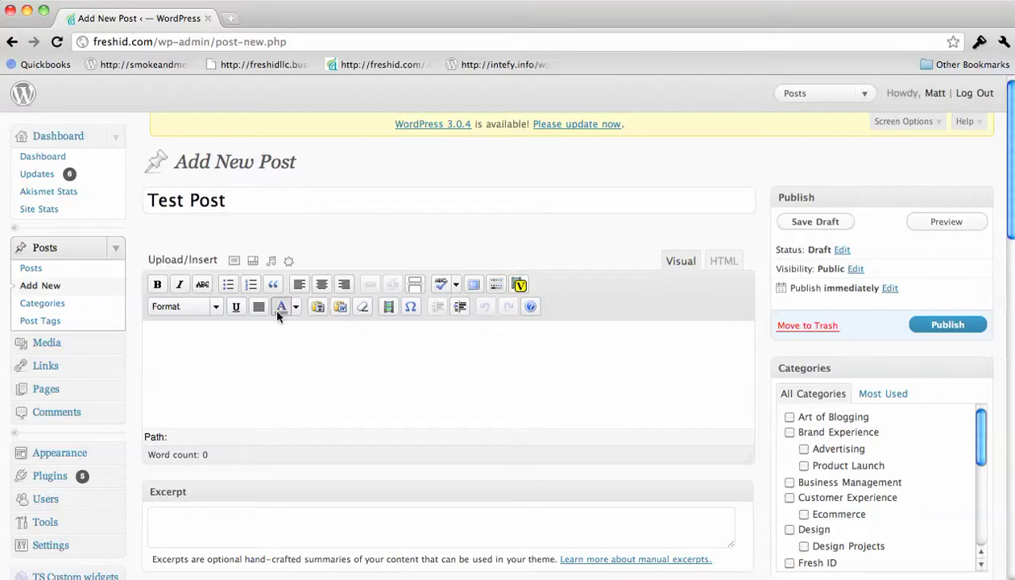
{"action": "left_click", "coordinate": [259, 337]}
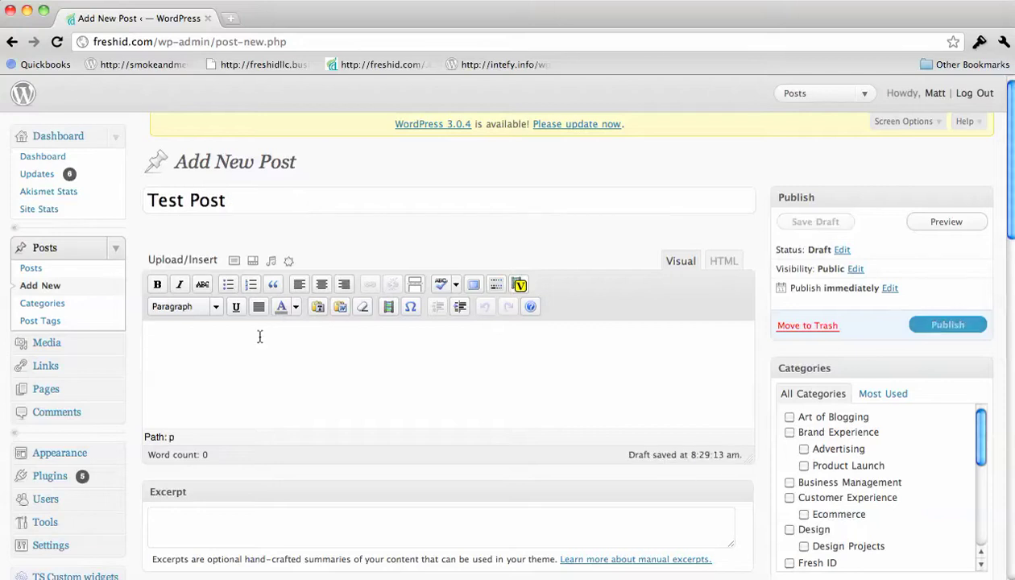
{"action": "type", "text": "This is how you make m"}
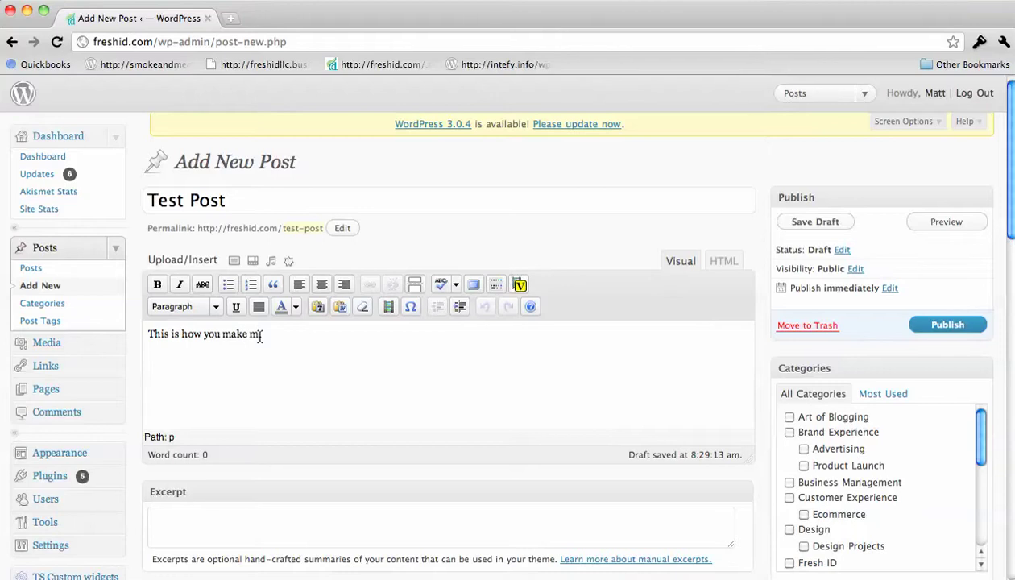
{"action": "key", "text": "BackSpace"}
{"action": "type", "text": "the best"}
{"action": "key", "text": "BackSpace"}
{"action": "key", "text": "BackSpace"}
{"action": "key", "text": "BackSpace"}
{"action": "key", "text": "BackSpace"}
{"action": "key", "text": "BackSpace"}
{"action": "type", "text": "most of your content."}
- Search the web for "define: content" in a new browser tab and copy the results page's address
{"action": "left_click", "coordinate": [230, 18]}
{"action": "type", "text": "d"}
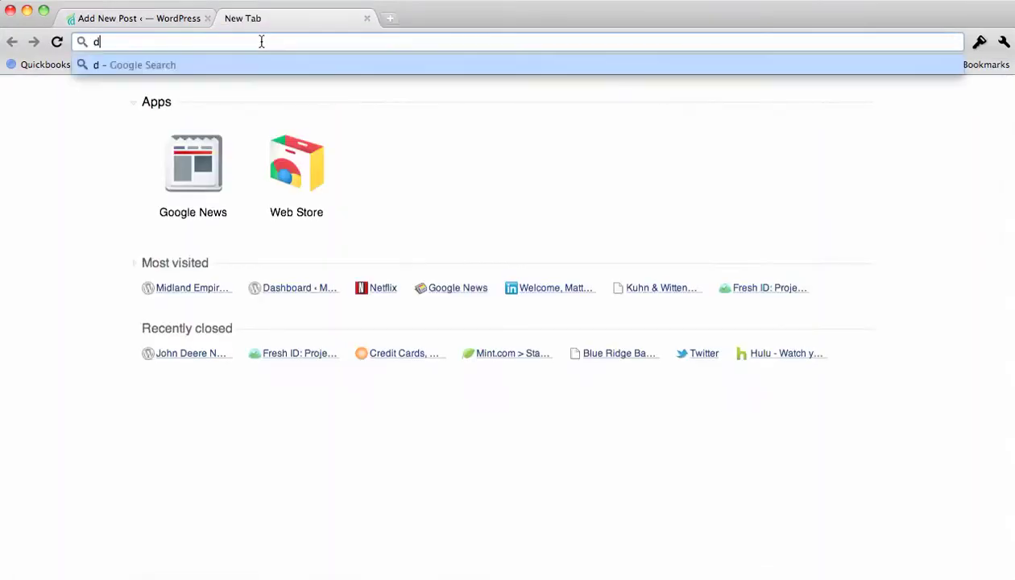
{"action": "type", "text": "efine: contente"}
{"action": "key", "text": "Return"}
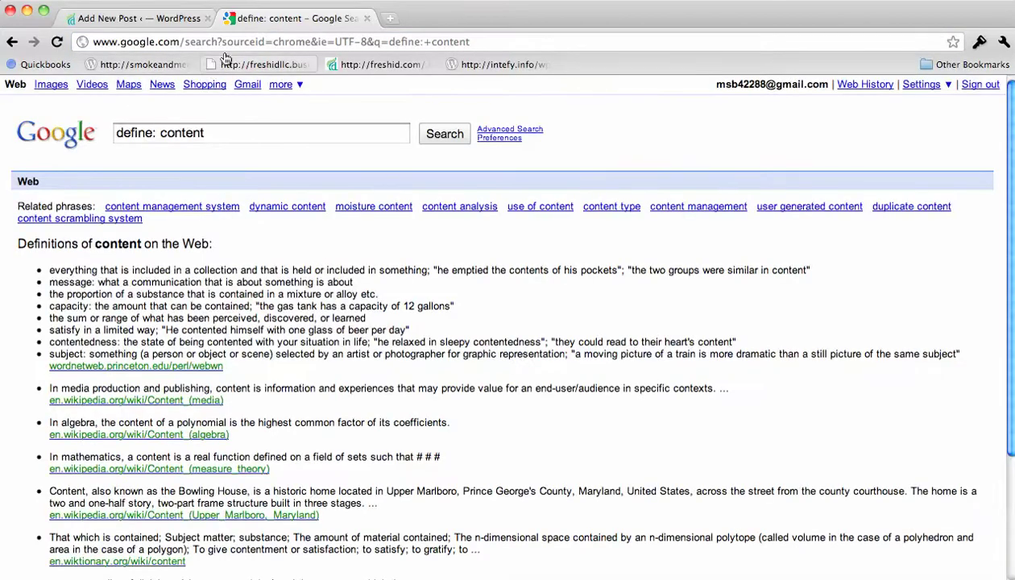
{"action": "left_click", "coordinate": [252, 43]}
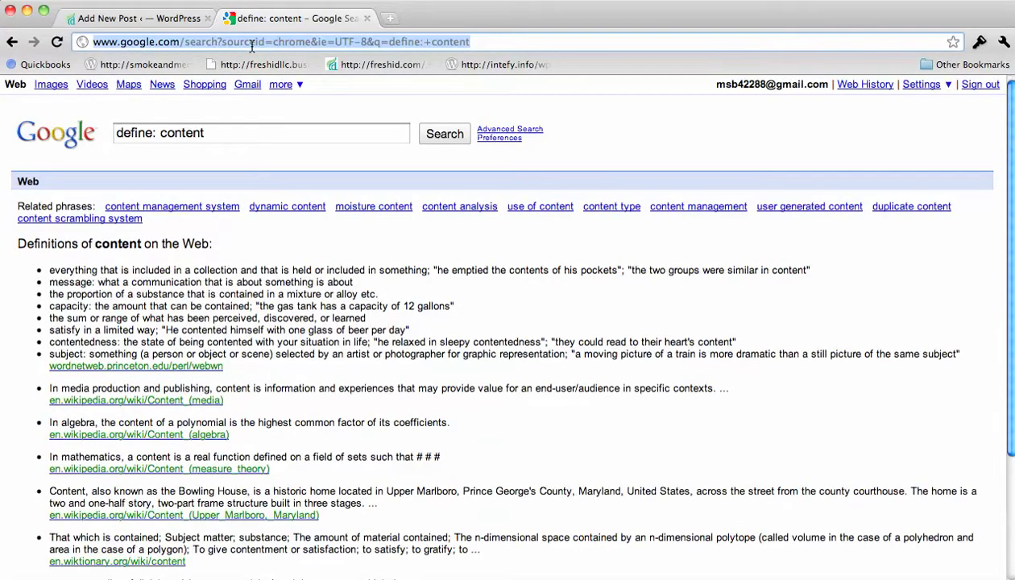
{"action": "right_click", "coordinate": [251, 45]}
{"action": "left_click", "coordinate": [270, 66]}
- Back in the post, start a link on the word "content" and paste the copied address as its URL
{"action": "left_click", "coordinate": [154, 20]}
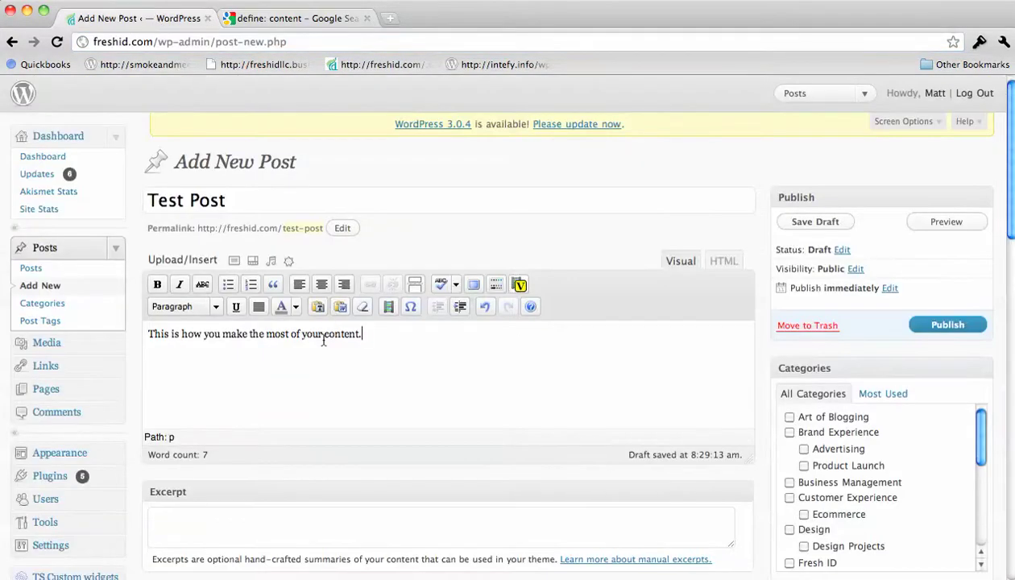
{"action": "left_click_drag", "start_coordinate": [324, 334], "coordinate": [358, 340]}
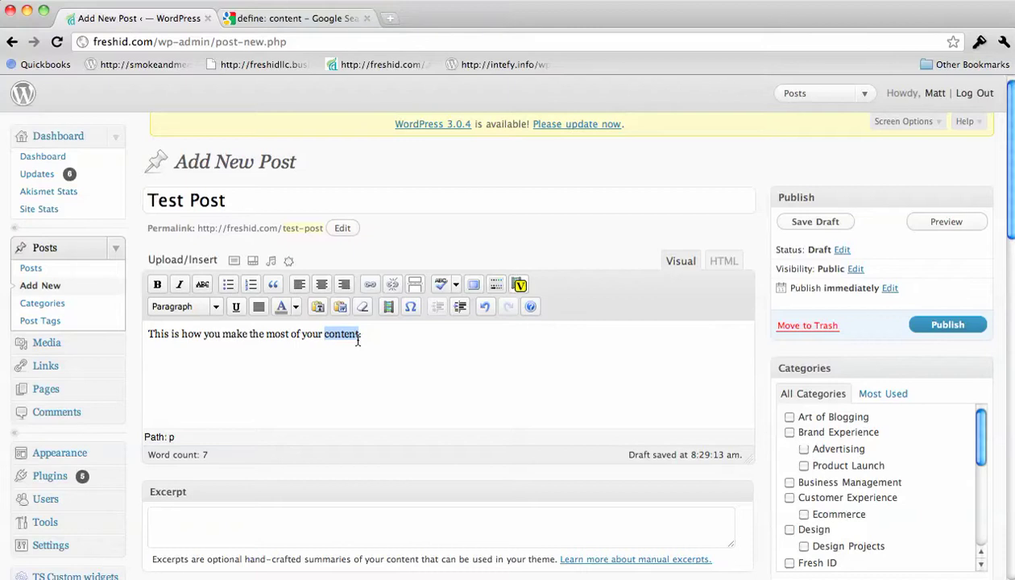
{"action": "left_click", "coordinate": [372, 290]}
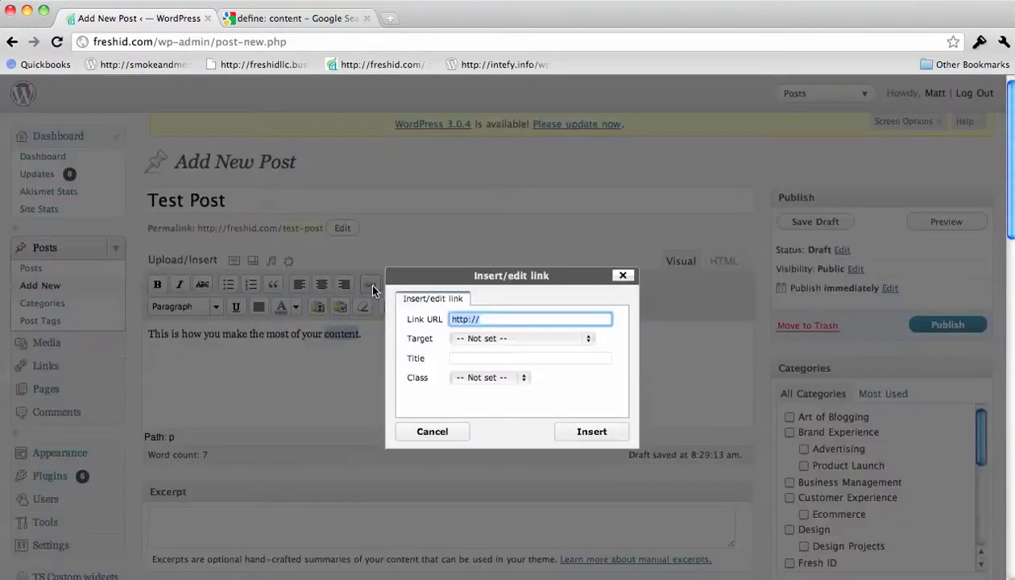
{"action": "right_click", "coordinate": [489, 315]}
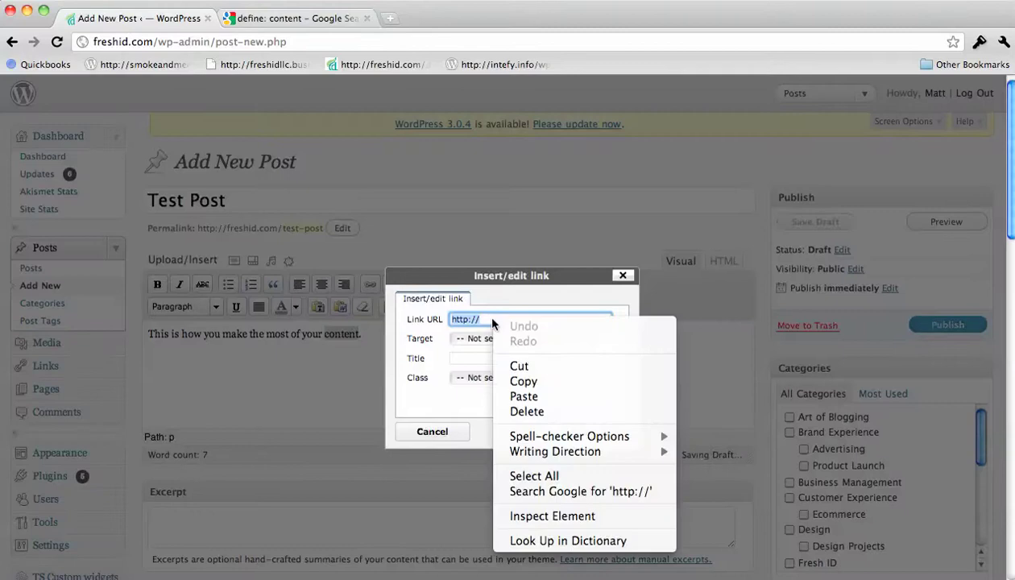
{"action": "left_click", "coordinate": [524, 398]}
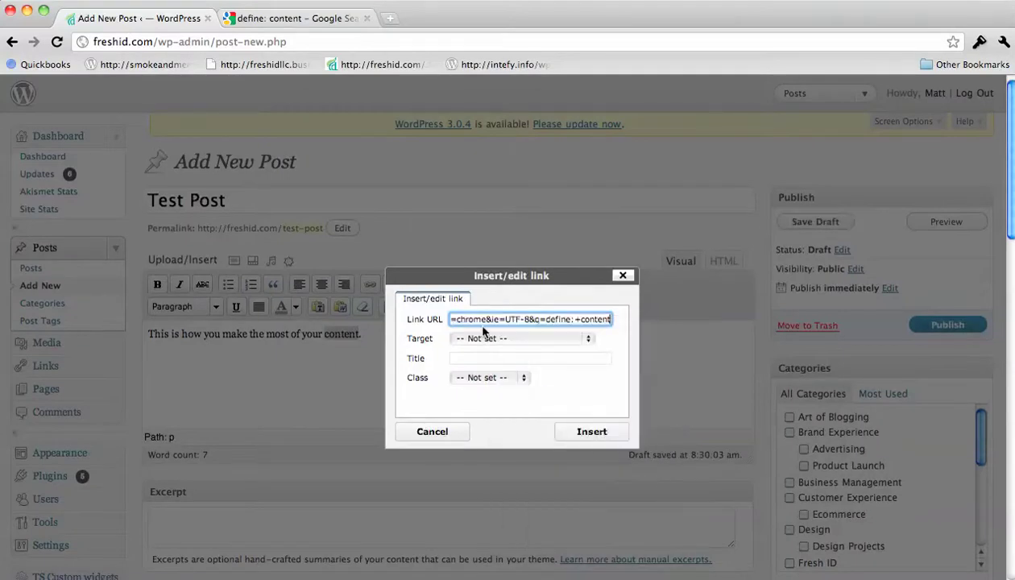
{"action": "key", "text": "Left"}
{"action": "key", "text": "Left"}
{"action": "key", "text": "Left"}
{"action": "key", "text": "Left"}
{"action": "key", "text": "Left"}
{"action": "key", "text": "Left"}
{"action": "key", "text": "Left"}
{"action": "key", "text": "Left"}
{"action": "key", "text": "Left"}
{"action": "key", "text": "Left"}
{"action": "key", "text": "Left"}
{"action": "key", "text": "Left"}
{"action": "key", "text": "Left"}
{"action": "key", "text": "Left"}
{"action": "key", "text": "Left"}
{"action": "key", "text": "Left"}
{"action": "key", "text": "Left"}
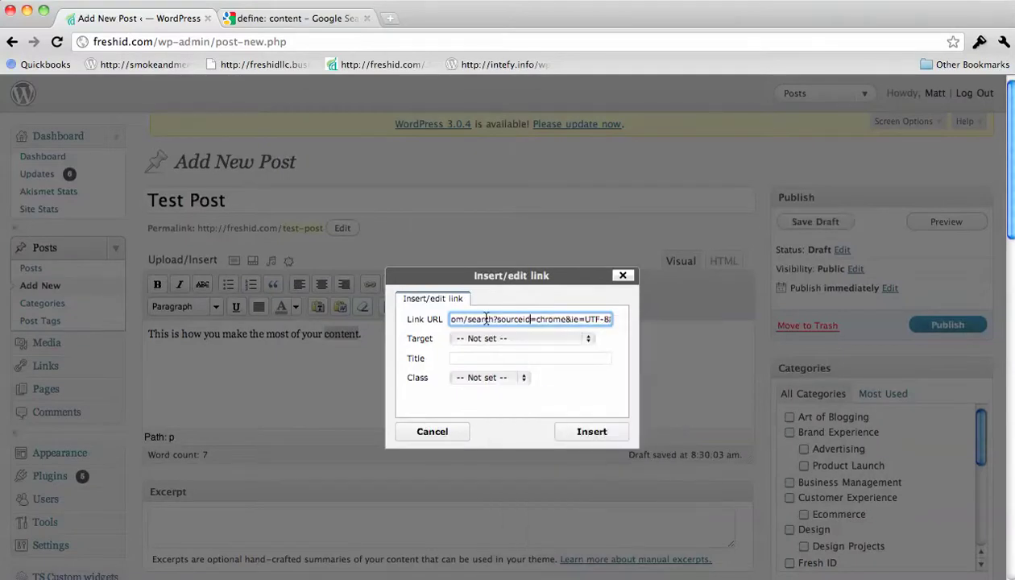
{"action": "key", "text": "Left"}
{"action": "key", "text": "Left"}
{"action": "key", "text": "Left"}
{"action": "key", "text": "Left"}
{"action": "key", "text": "Left"}
{"action": "key", "text": "Left"}
{"action": "key", "text": "Left"}
{"action": "key", "text": "Left"}
{"action": "key", "text": "Left"}
{"action": "key", "text": "Left"}
{"action": "key", "text": "Left"}
{"action": "key", "text": "Left"}
{"action": "key", "text": "Left"}
{"action": "key", "text": "Left"}
{"action": "key", "text": "Left"}
{"action": "key", "text": "Left"}
{"action": "key", "text": "Left"}
{"action": "key", "text": "Left"}
{"action": "key", "text": "Left"}
{"action": "key", "text": "Left"}
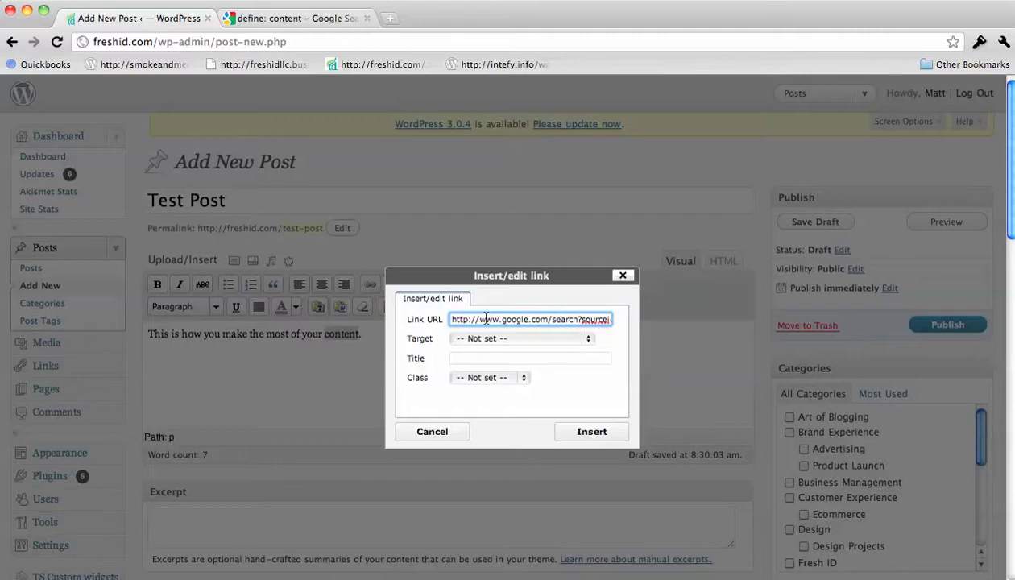
{"action": "key", "text": "Right"}
{"action": "key", "text": "Right"}
{"action": "key", "text": "Right"}
{"action": "key", "text": "Right"}
- Set the link's target to "Open link in the same window" and insert the link on "content"
{"action": "left_click", "coordinate": [472, 340]}
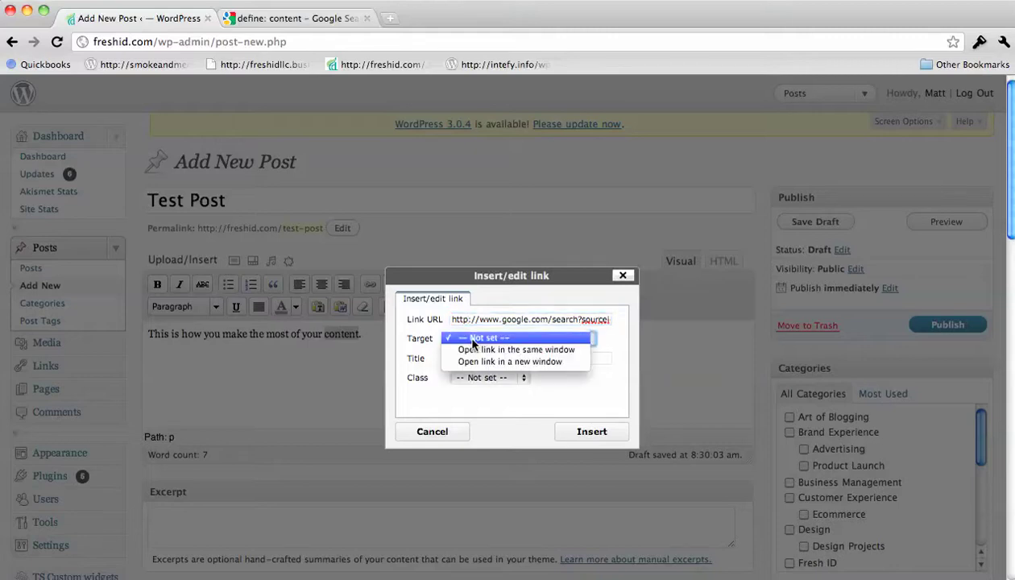
{"action": "left_click", "coordinate": [474, 339]}
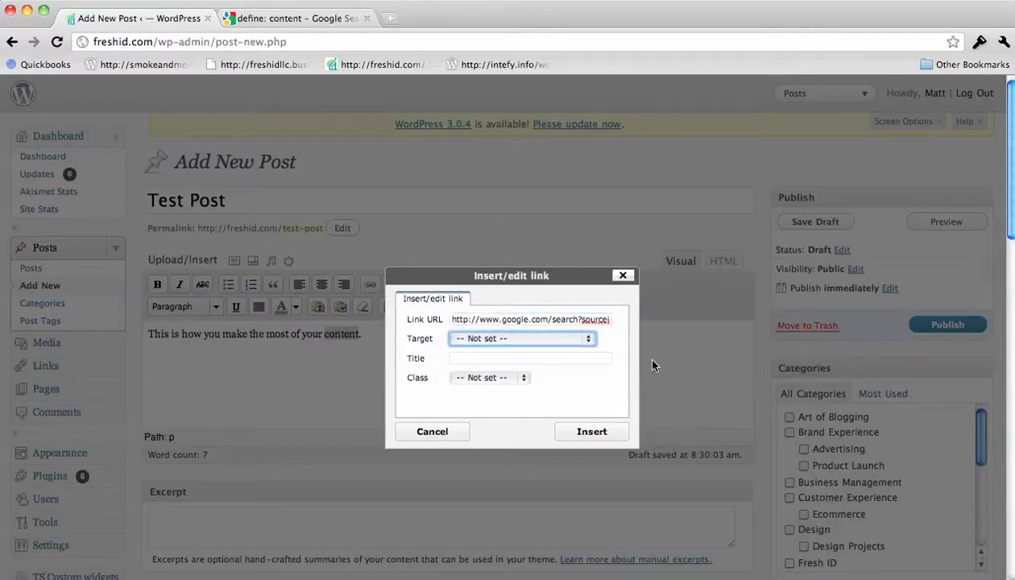
{"action": "left_click", "coordinate": [591, 344]}
{"action": "left_click", "coordinate": [577, 353]}
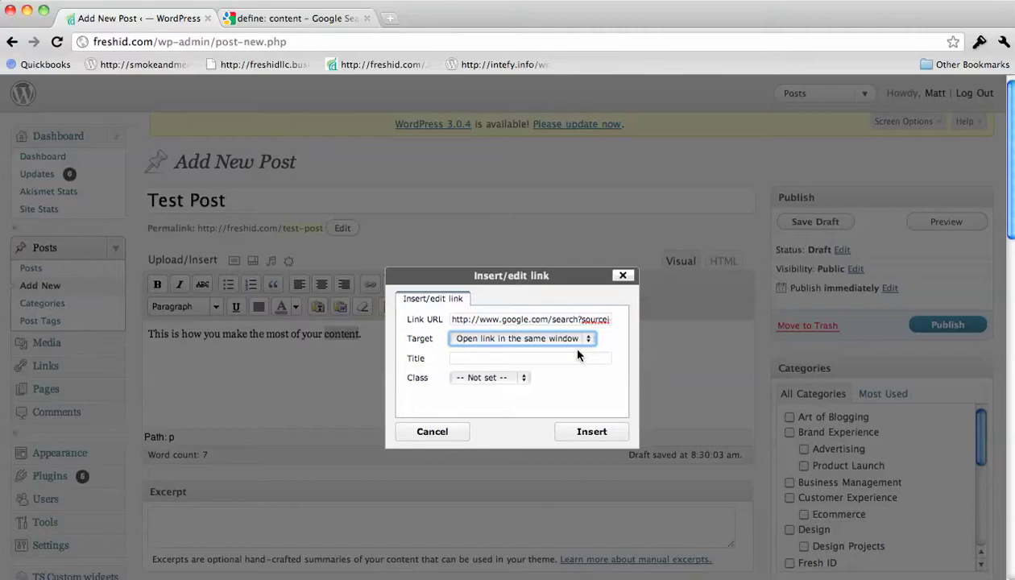
{"action": "left_click", "coordinate": [589, 344]}
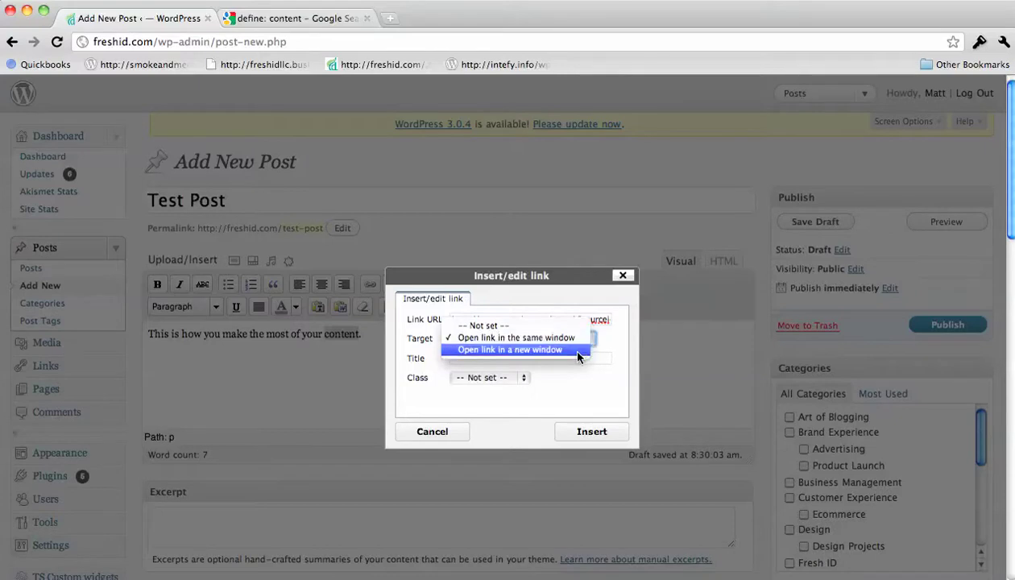
{"action": "left_click", "coordinate": [573, 380]}
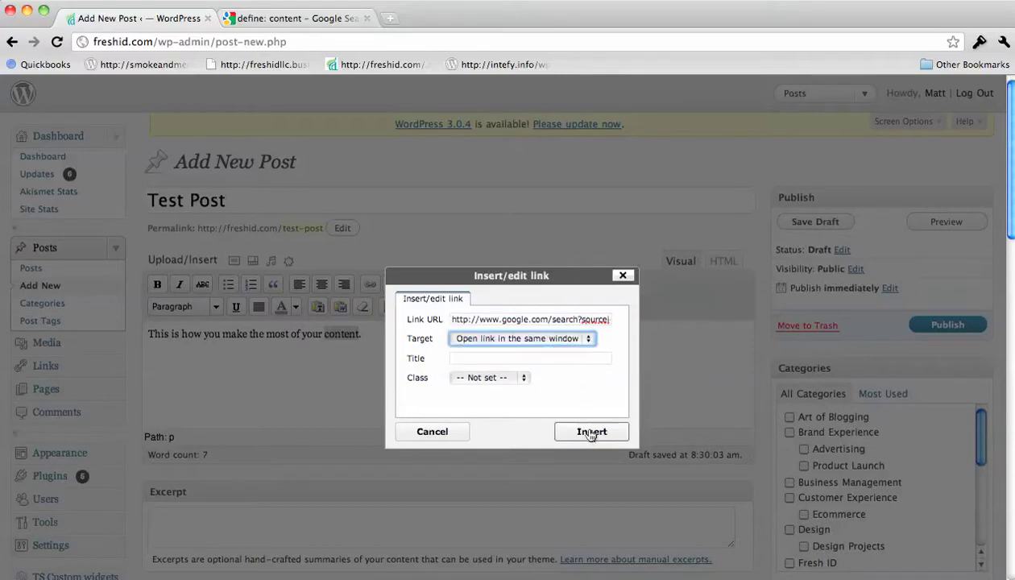
{"action": "left_click", "coordinate": [592, 433]}
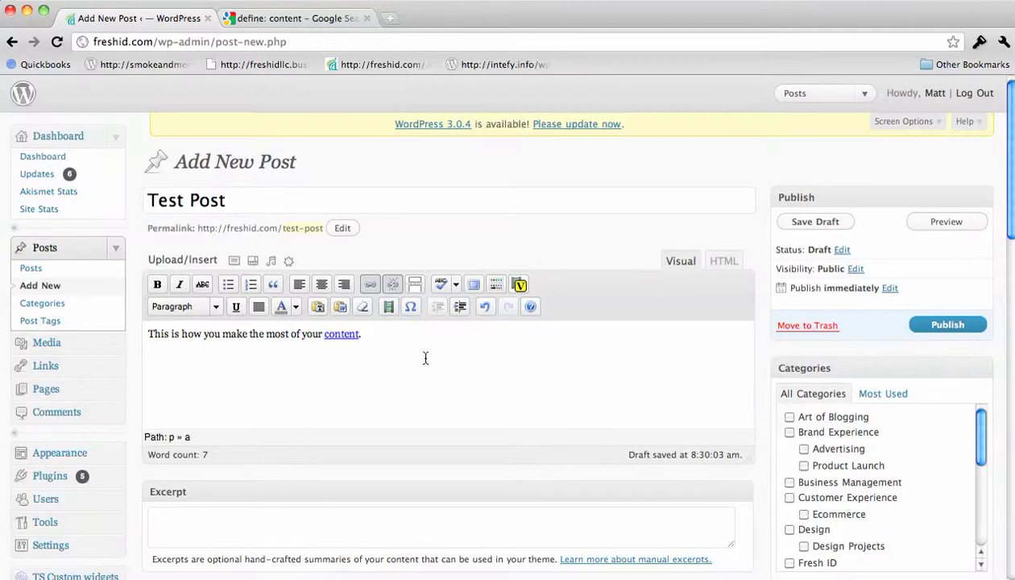
- Preview the post, test its "content" link, and close the preview
{"action": "left_click", "coordinate": [954, 229]}
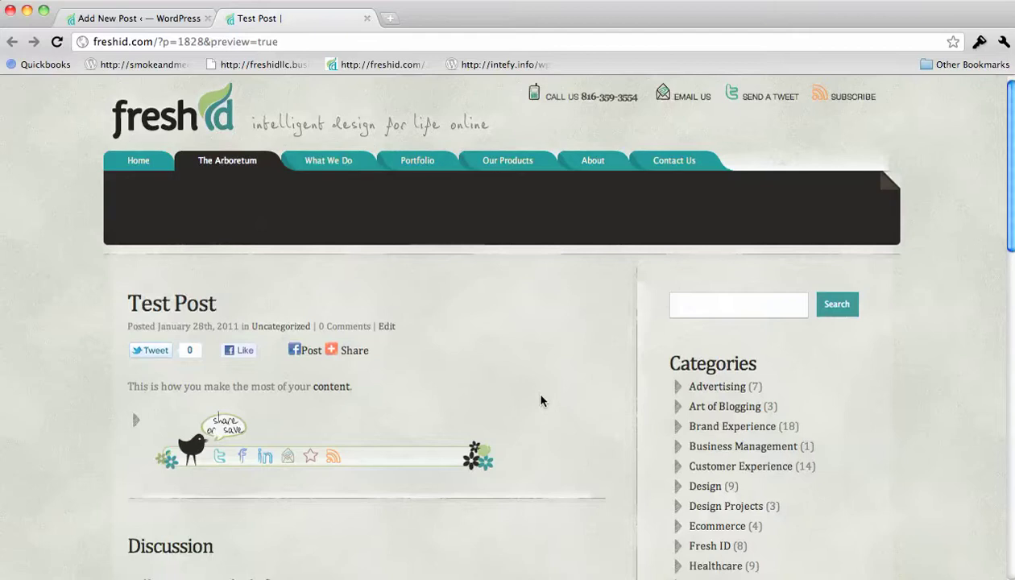
{"action": "left_click", "coordinate": [326, 388]}
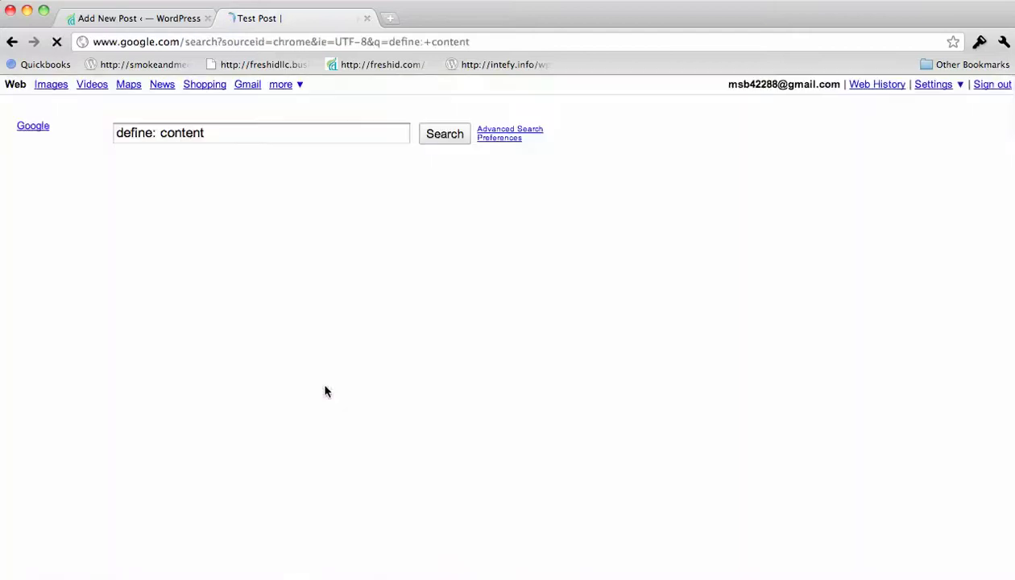
{"action": "left_click", "coordinate": [368, 19]}
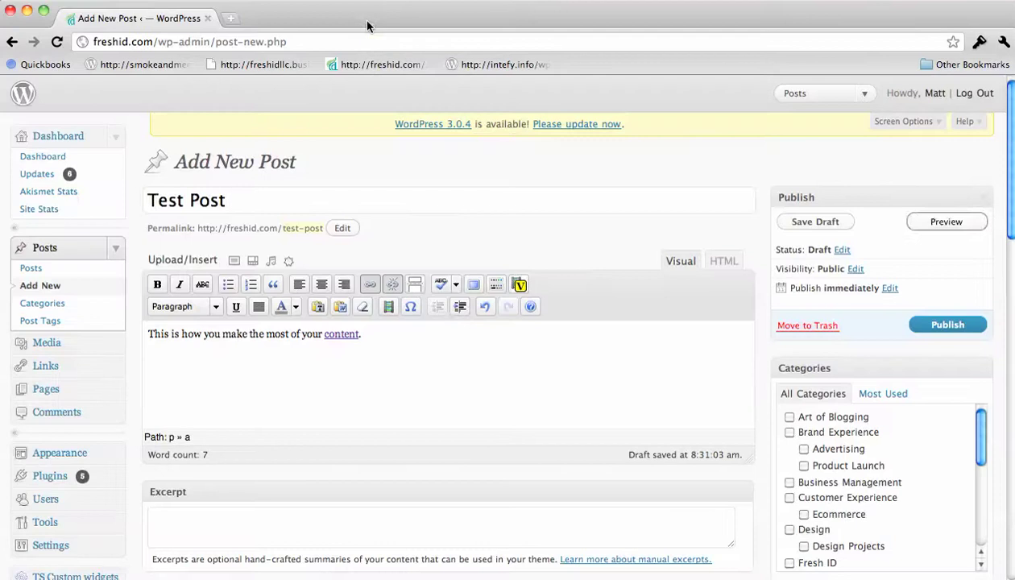
- Place the cursor after the body sentence and upload the image "1026R With Loader.jpg" from the computer
{"action": "left_click", "coordinate": [410, 338]}
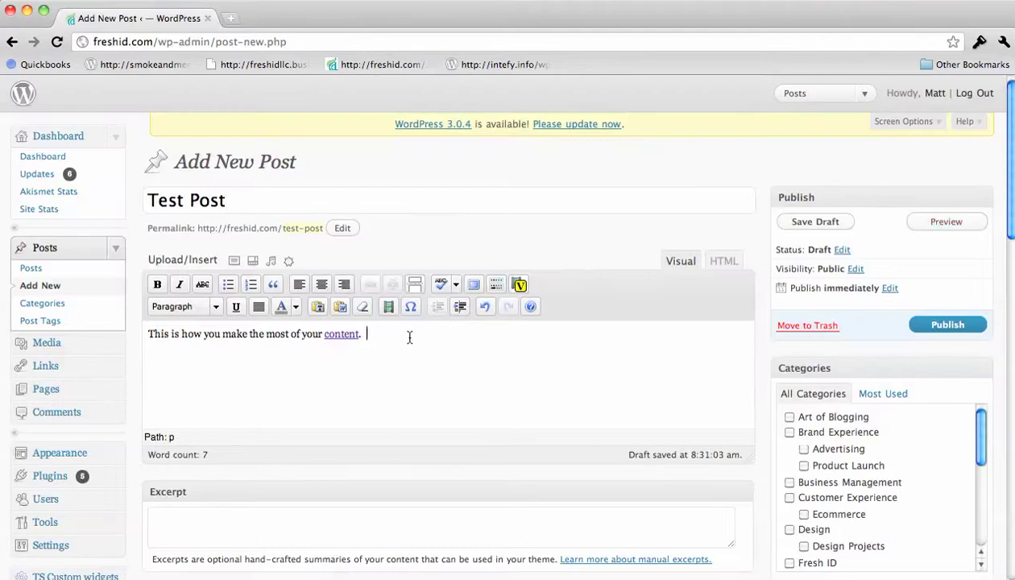
{"action": "left_click", "coordinate": [234, 263]}
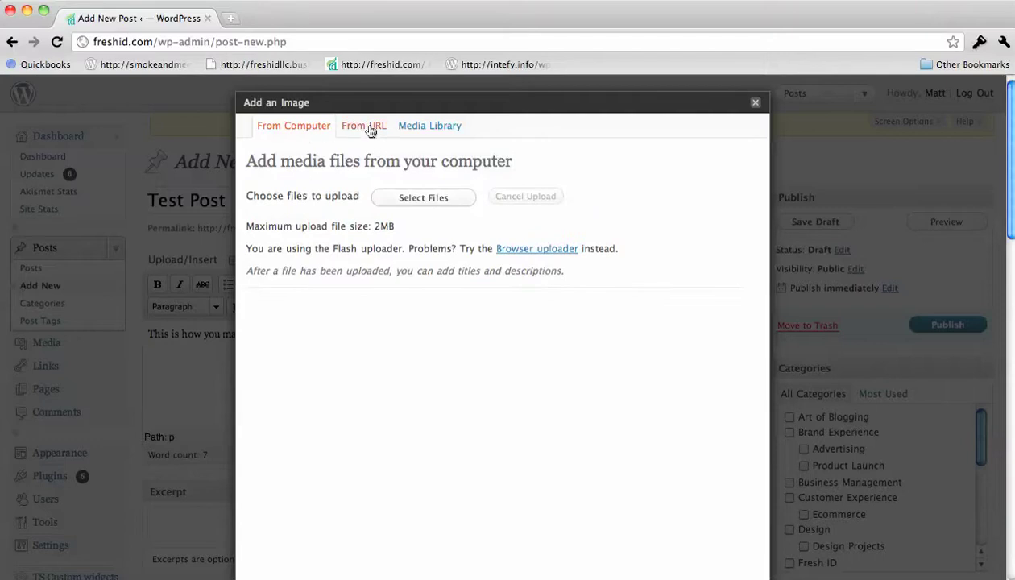
{"action": "left_click", "coordinate": [403, 194]}
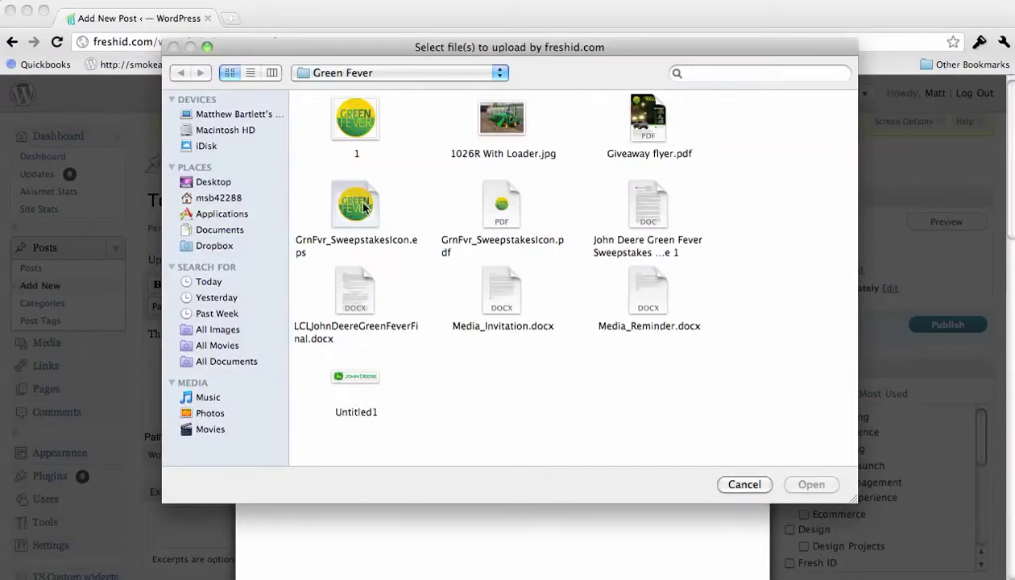
{"action": "double_click", "coordinate": [493, 121]}
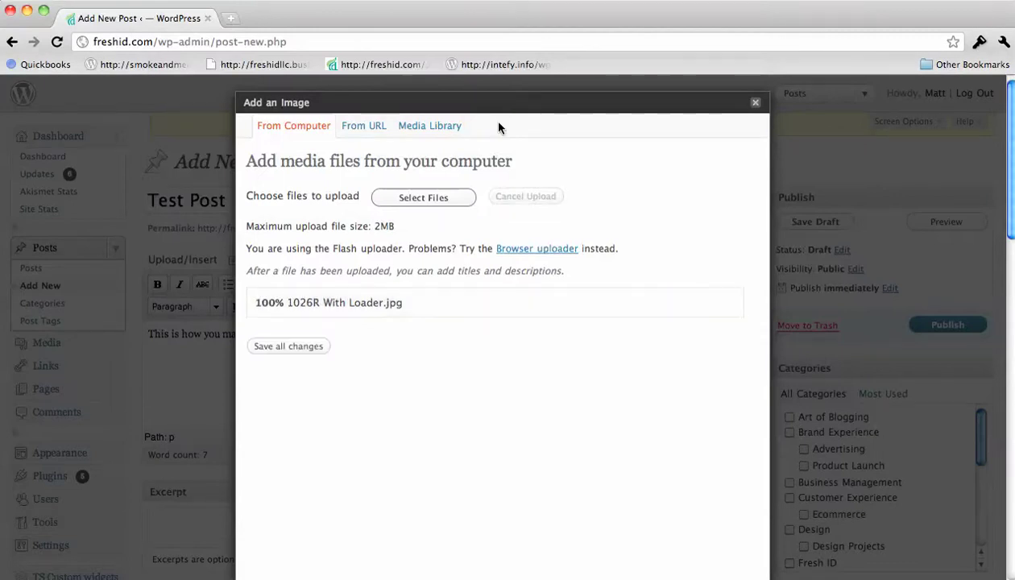
- Insert the uploaded tractor image into the post with right alignment and Medium size (300 × 213)
{"action": "scroll", "coordinate": [438, 381], "scroll_direction": "down", "scroll_amount": 2}
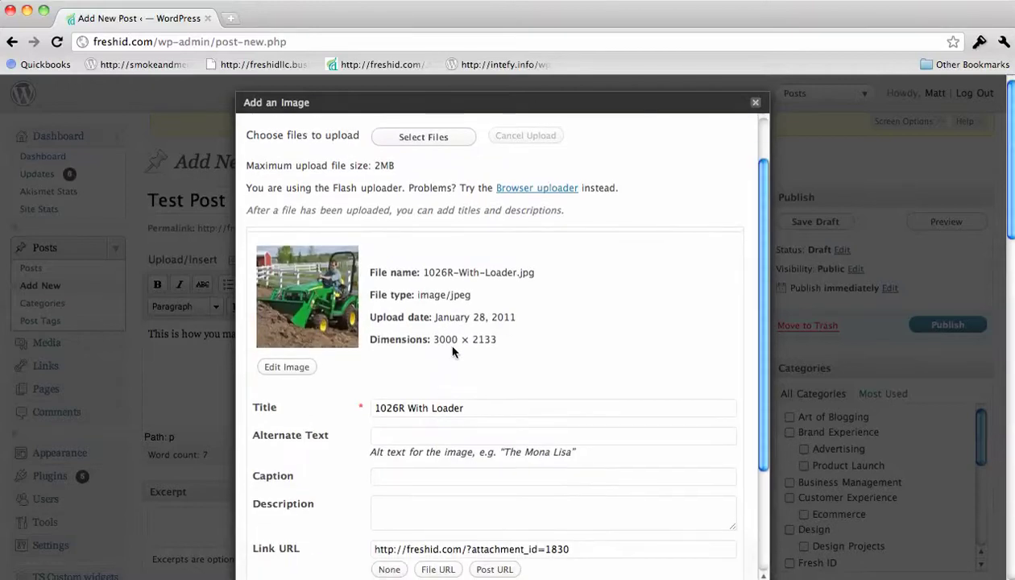
{"action": "scroll", "coordinate": [453, 352], "scroll_direction": "down", "scroll_amount": 2}
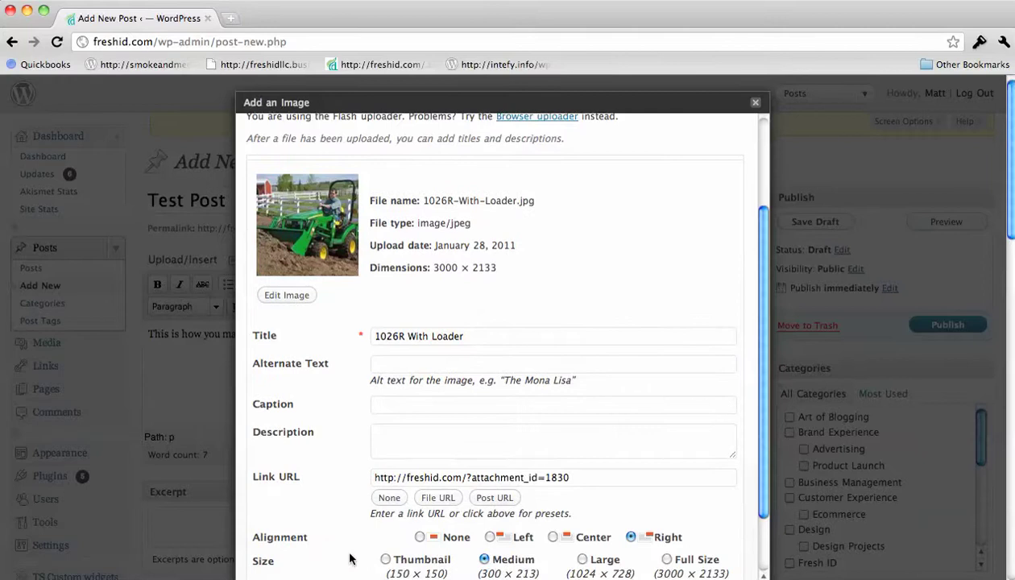
{"action": "scroll", "coordinate": [348, 568], "scroll_direction": "down", "scroll_amount": 3}
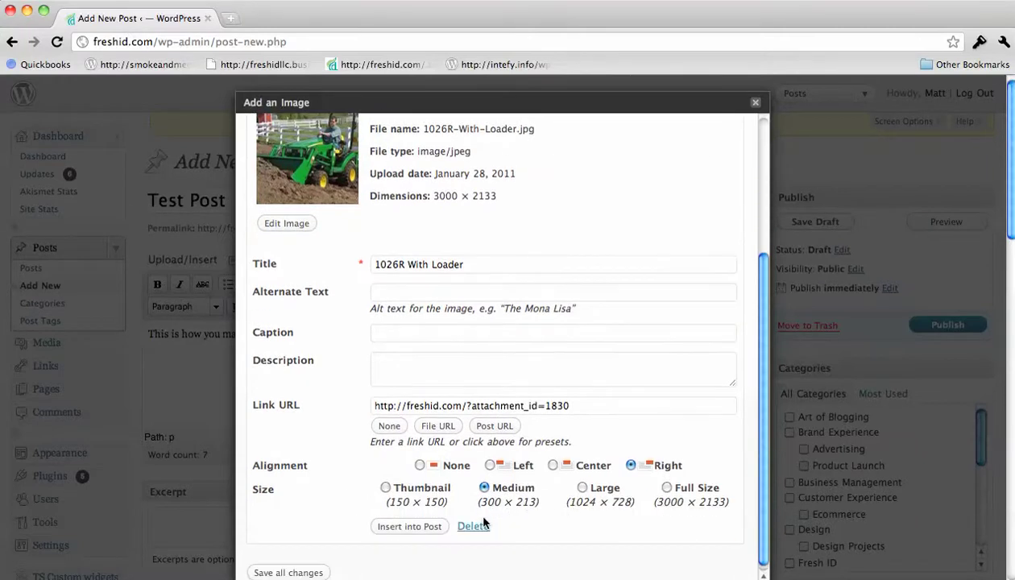
{"action": "left_click", "coordinate": [403, 528]}
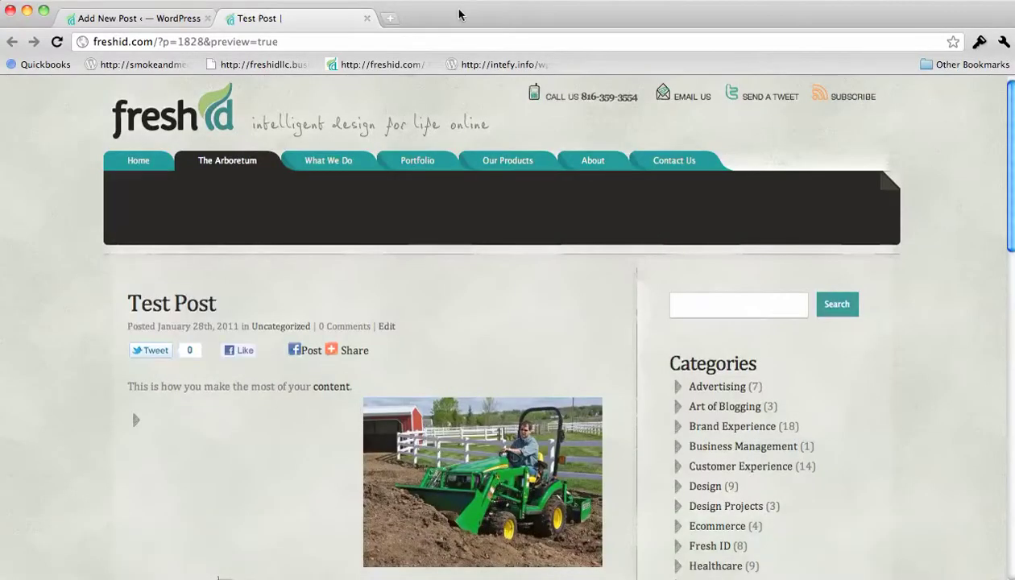
- Close the post preview and search images.google.com for "dog" in a new browser tab
{"action": "left_click", "coordinate": [366, 18]}
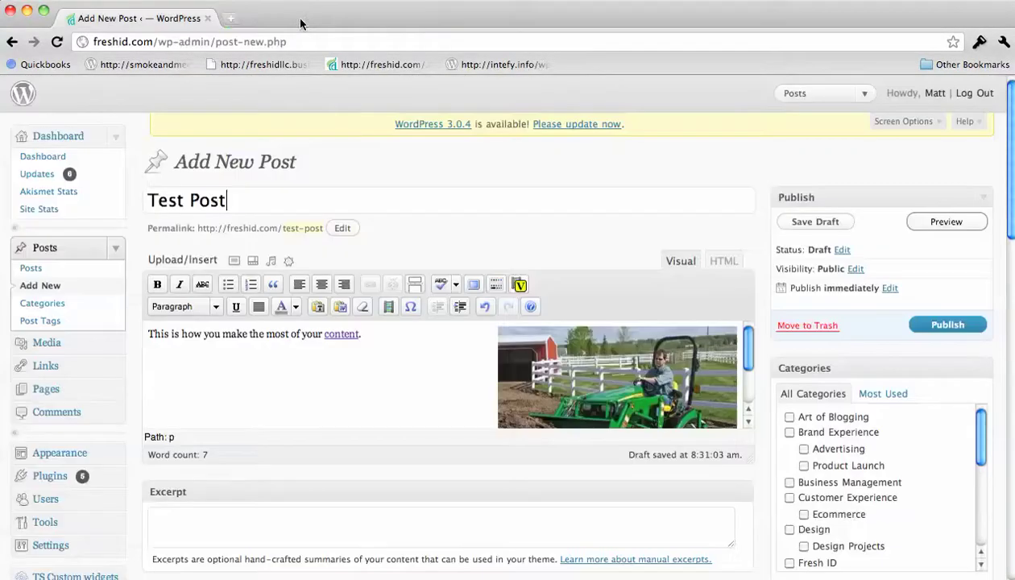
{"action": "left_click", "coordinate": [233, 21]}
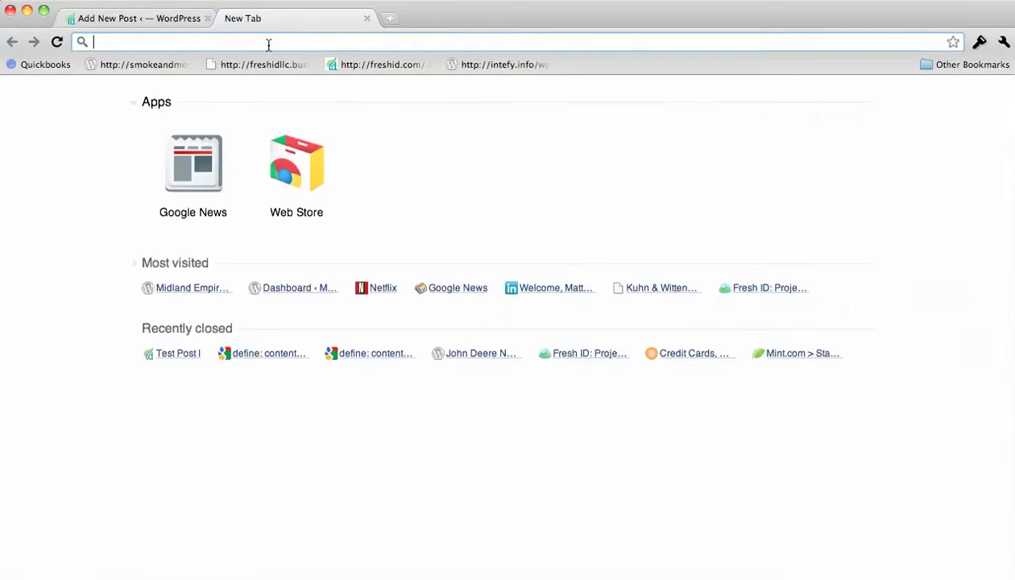
{"action": "type", "text": "image"}
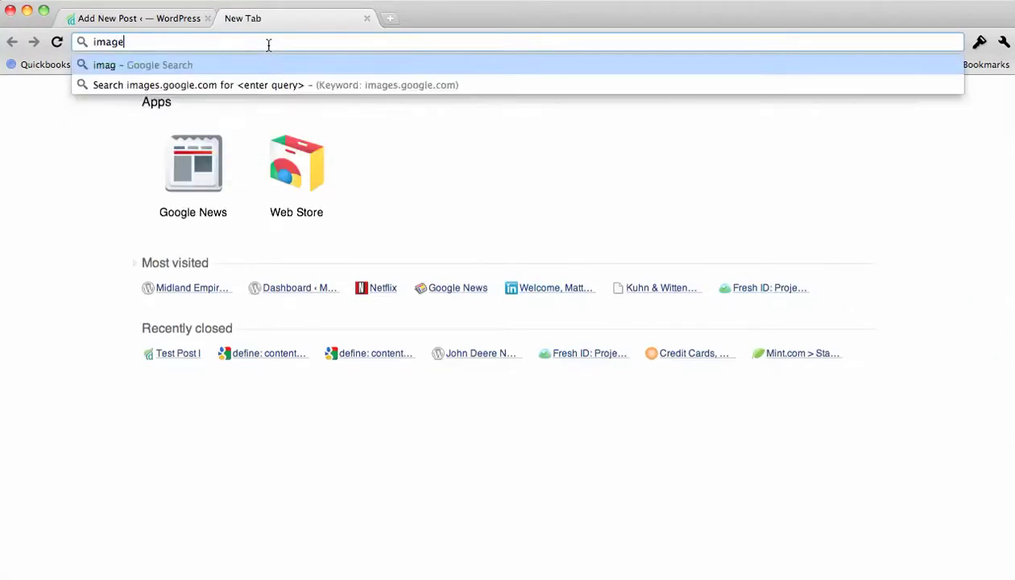
{"action": "type", "text": "s.google.com"}
{"action": "key", "text": "Return"}
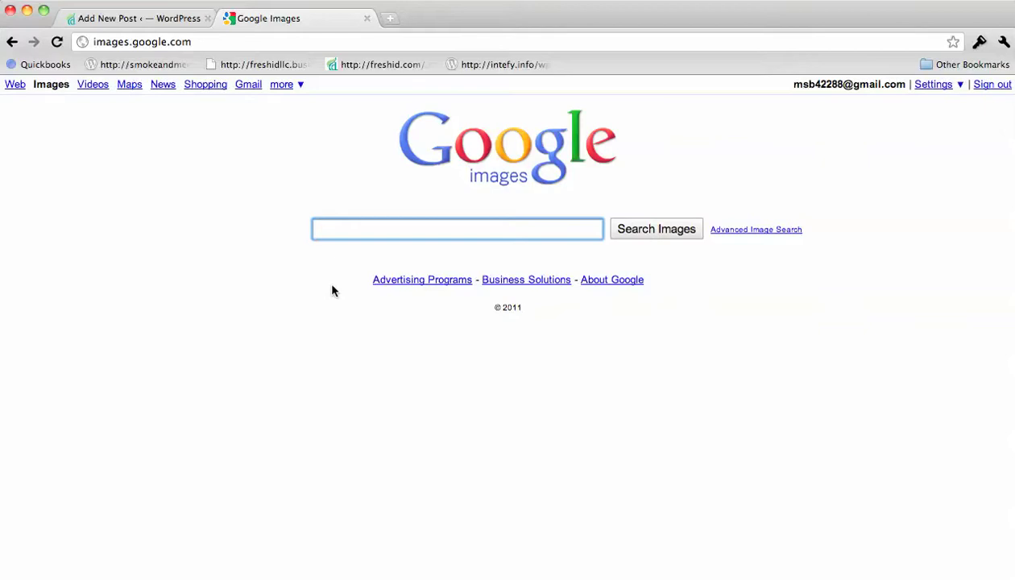
{"action": "type", "text": "dog"}
{"action": "key", "text": "Return"}
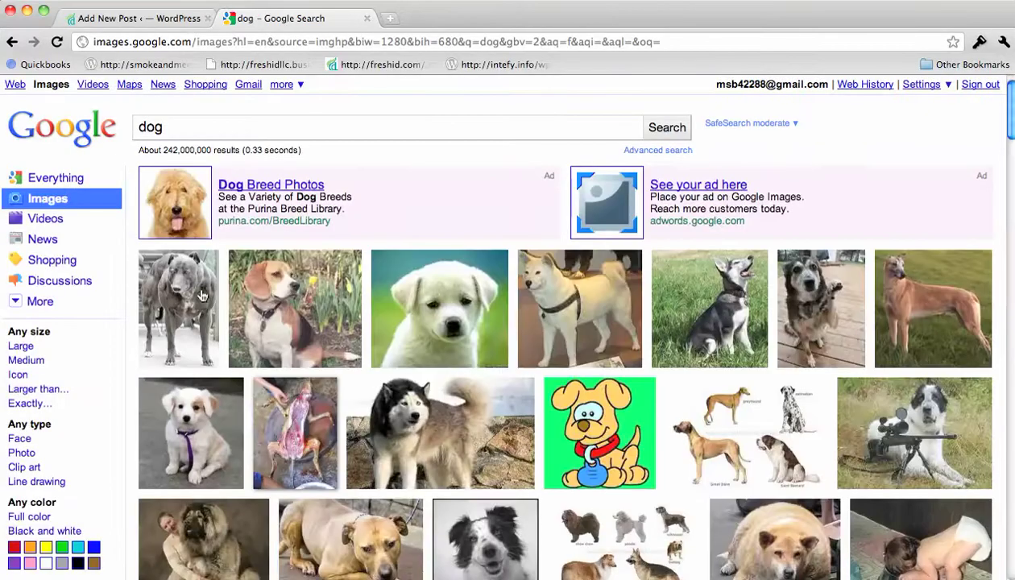
- Open the first dog photo in the results, copy its image URL, and close the image search tab
{"action": "left_click", "coordinate": [198, 284]}
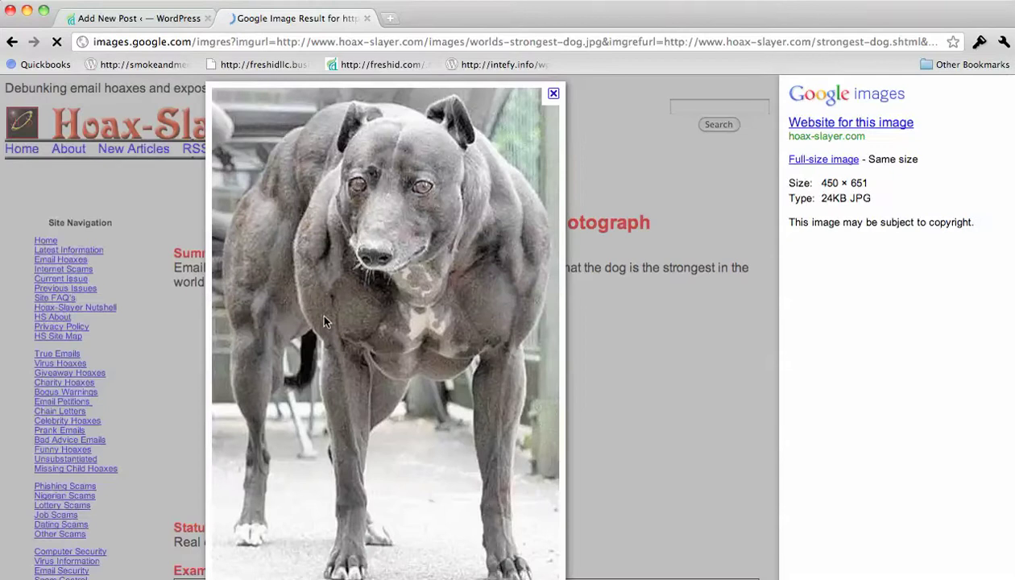
{"action": "right_click", "coordinate": [324, 314]}
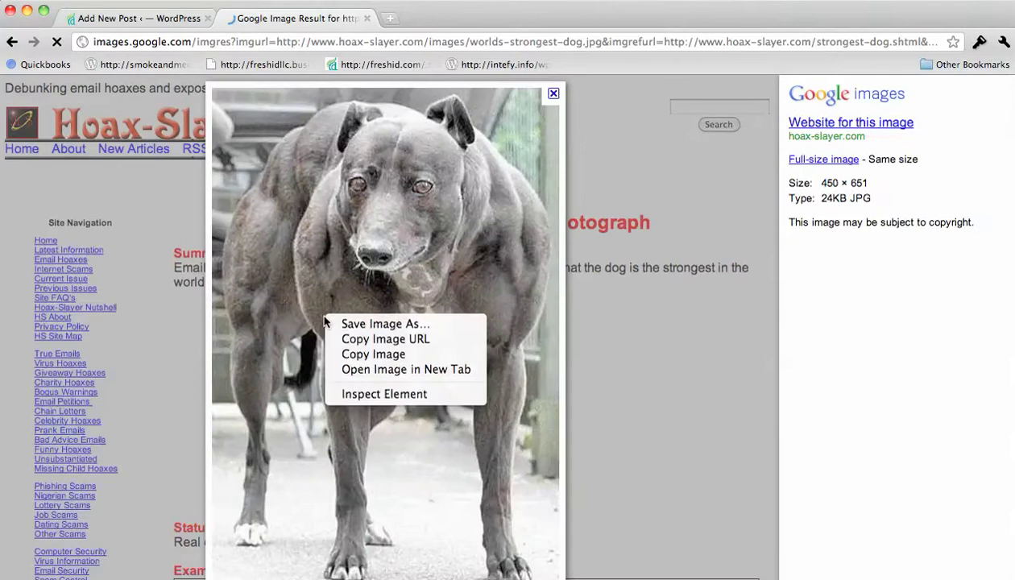
{"action": "left_click", "coordinate": [370, 340]}
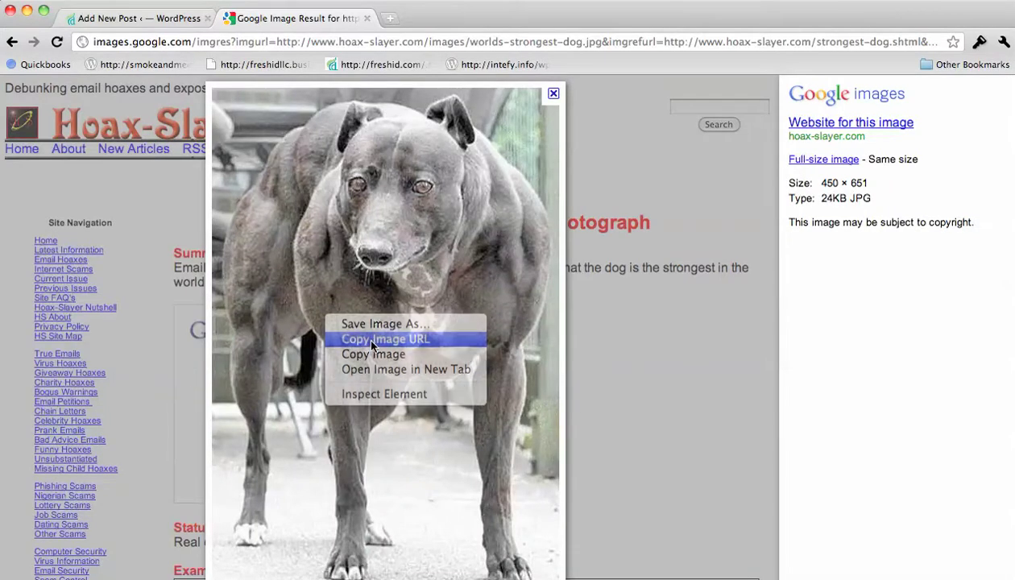
{"action": "left_click", "coordinate": [554, 94]}
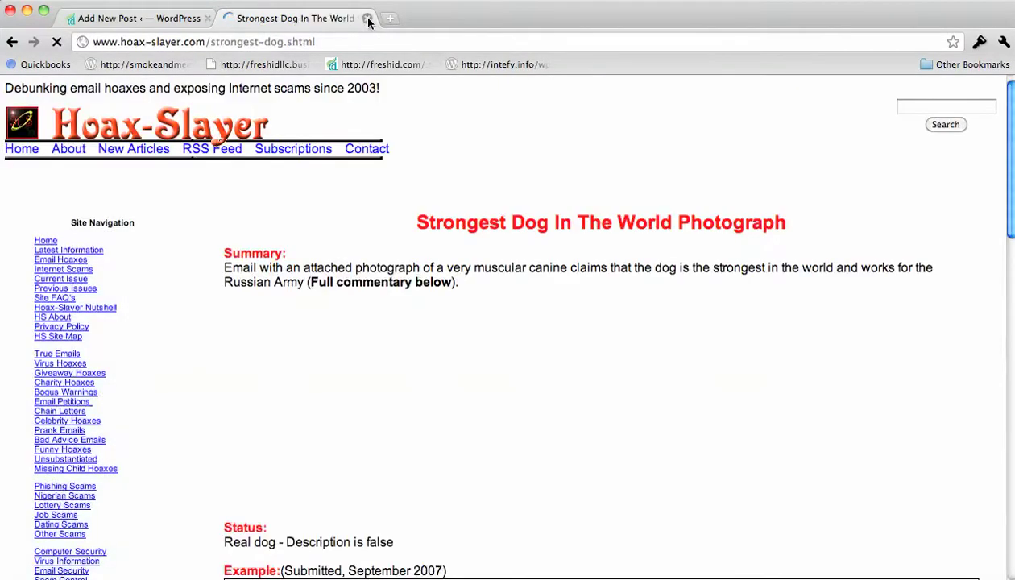
{"action": "key", "text": "super+w"}
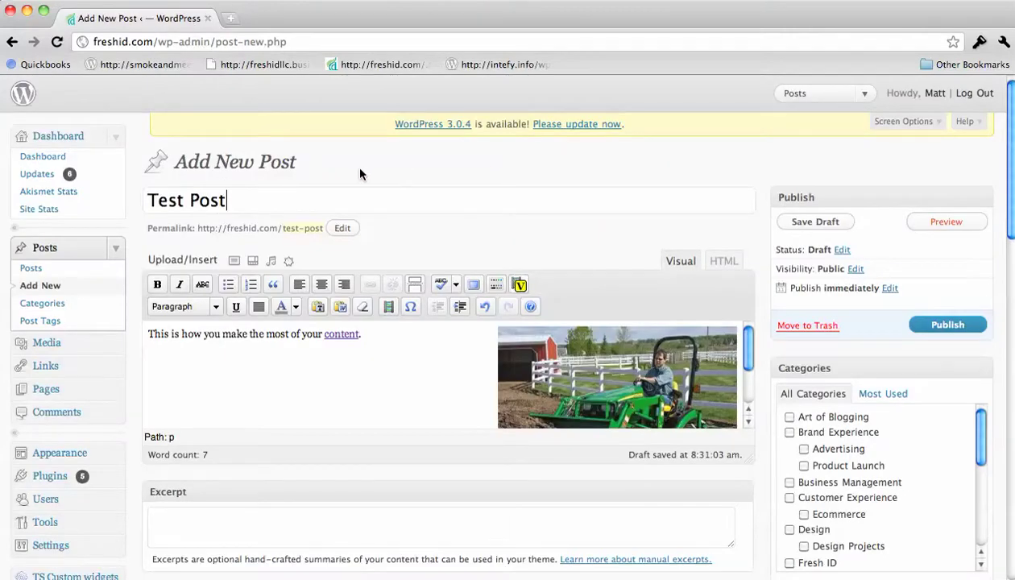
{"action": "left_click", "coordinate": [234, 262]}
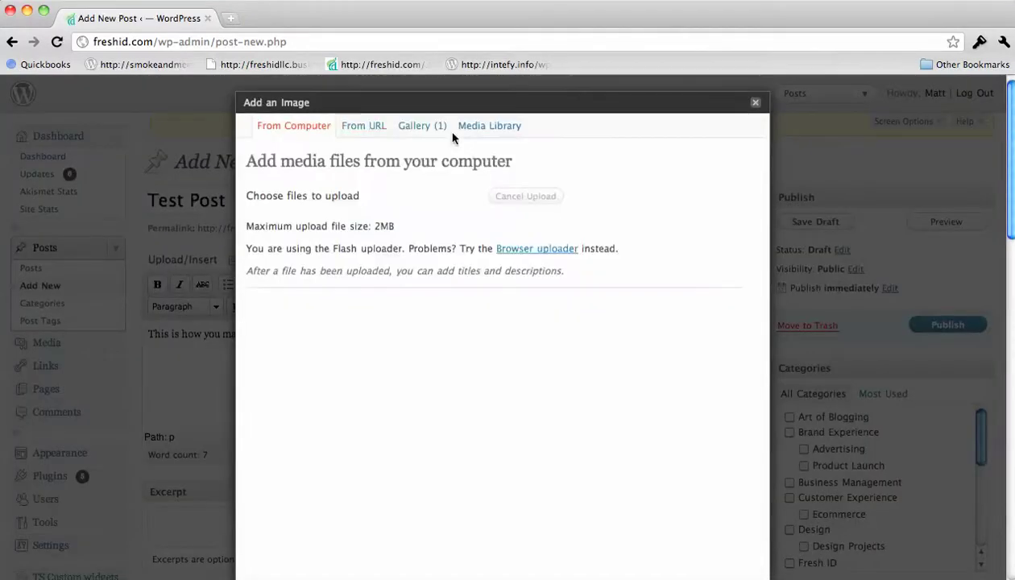
{"action": "left_click", "coordinate": [359, 126]}
{"action": "left_click", "coordinate": [387, 233]}
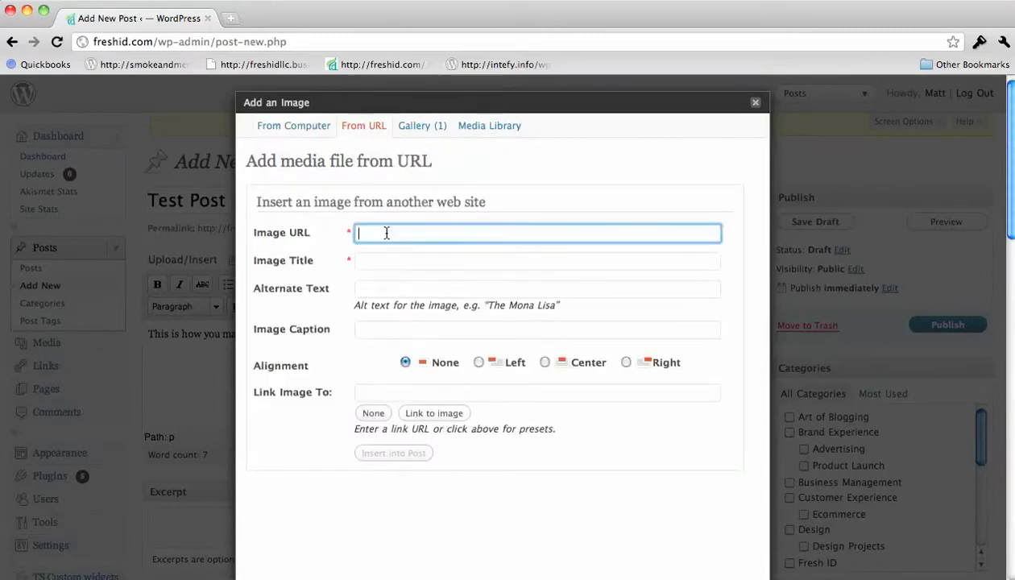
{"action": "type", "text": "http://www.hoax-slayer.com/images/worlds-strongest-dog.jpg"}
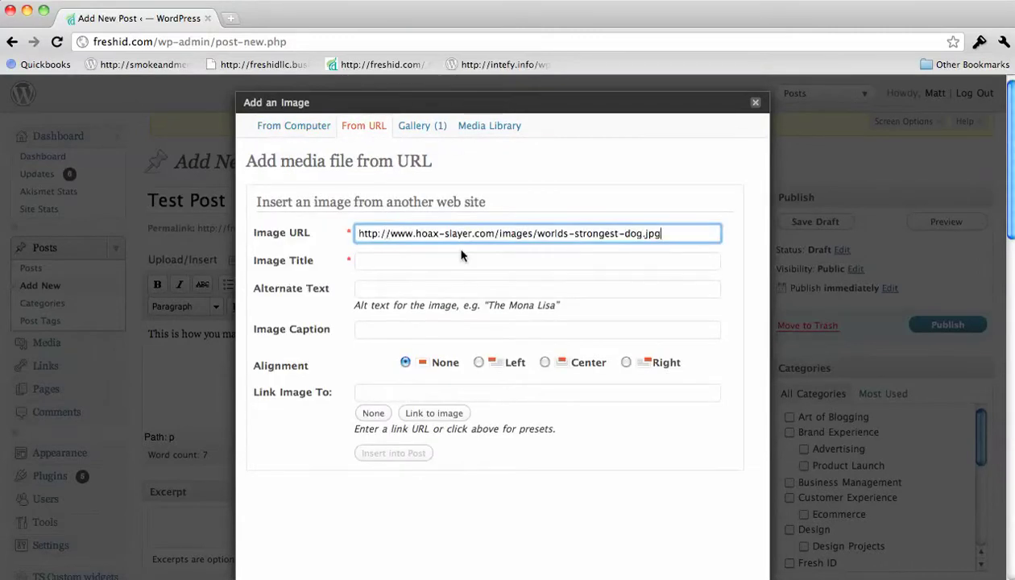
{"action": "left_click", "coordinate": [428, 260]}
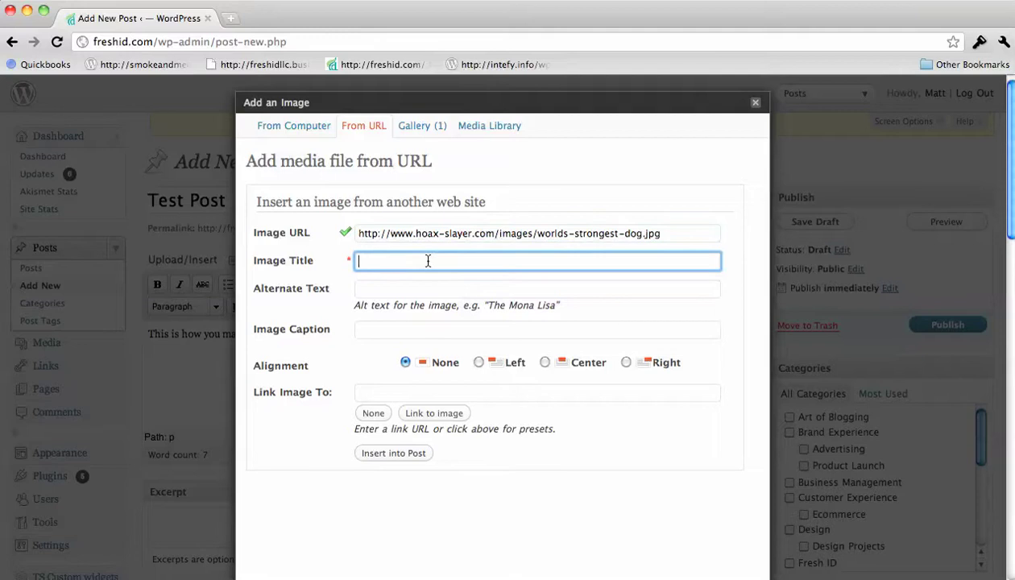
{"action": "type", "text": "Scary Dog"}
{"action": "left_click", "coordinate": [390, 453]}
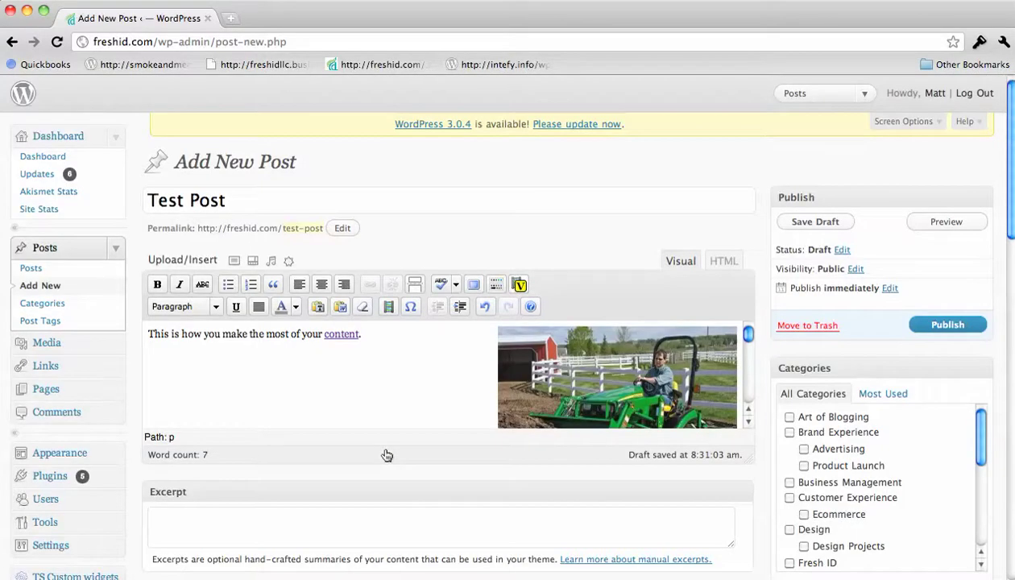
- Check the inserted dog image in the editor and in the post preview, and close the preview
{"action": "scroll", "coordinate": [431, 373], "scroll_direction": "down", "scroll_amount": 3}
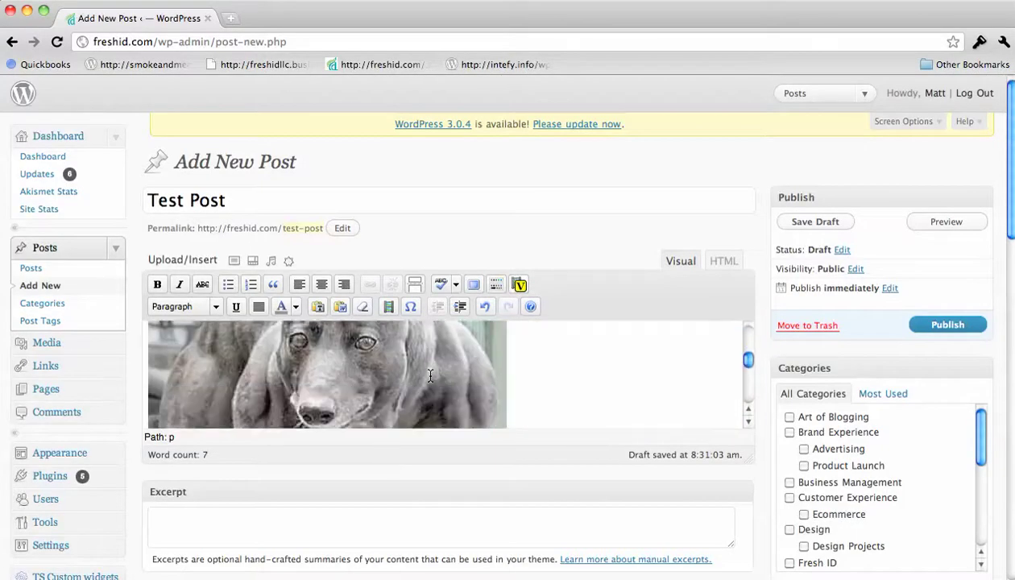
{"action": "scroll", "coordinate": [430, 376], "scroll_direction": "up", "scroll_amount": 1}
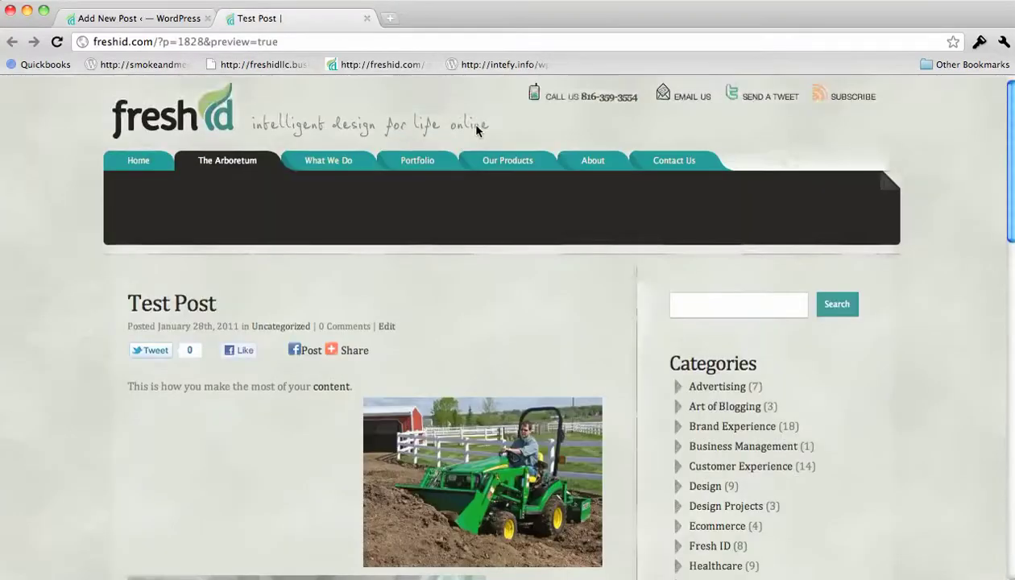
{"action": "scroll", "coordinate": [407, 243], "scroll_direction": "down", "scroll_amount": 5}
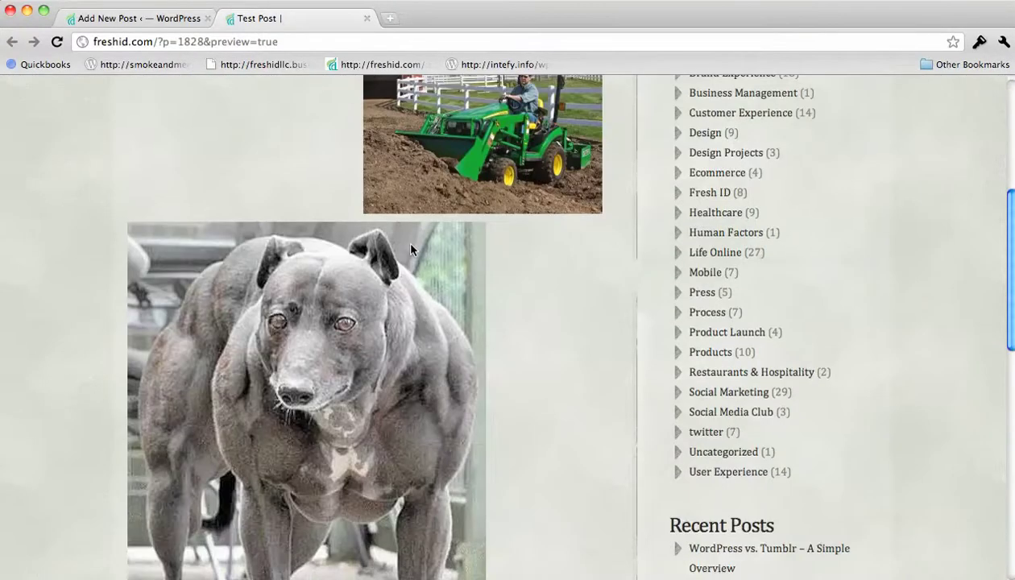
{"action": "scroll", "coordinate": [545, 410], "scroll_direction": "up", "scroll_amount": 5}
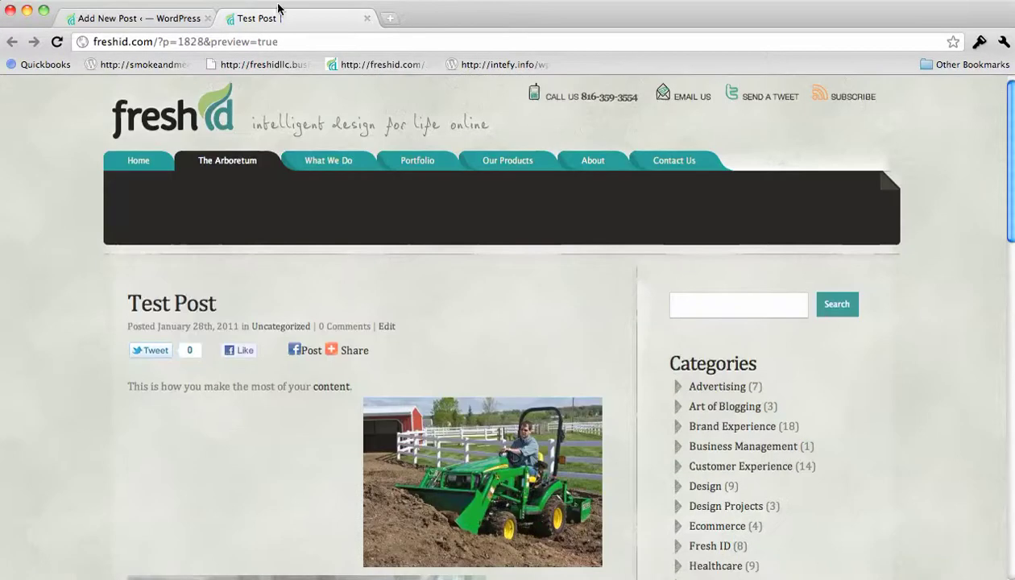
{"action": "left_click", "coordinate": [366, 18]}
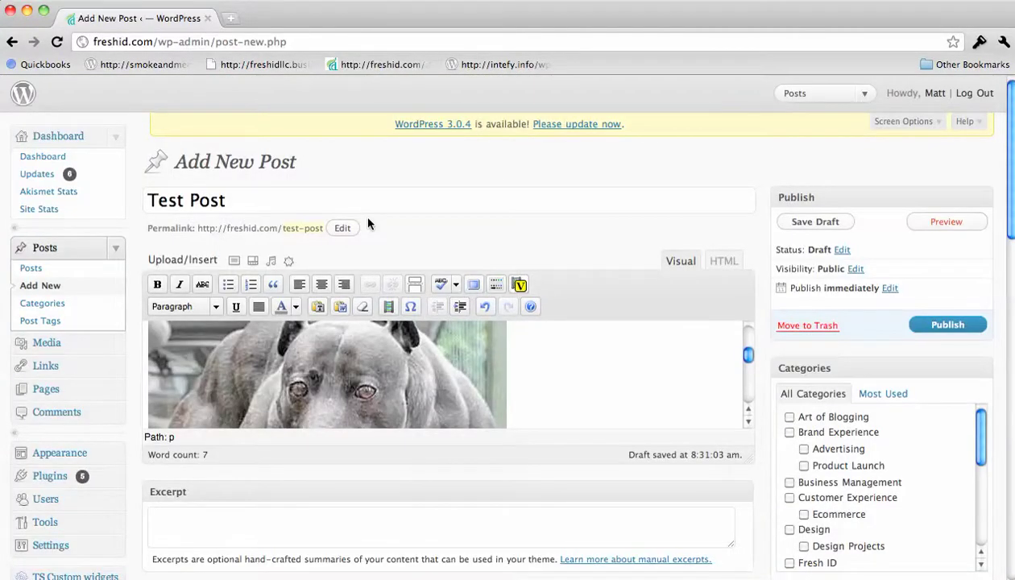
- Show the details and insertion options of the "1026R With Loader" image in the Media Library
{"action": "left_click", "coordinate": [231, 261]}
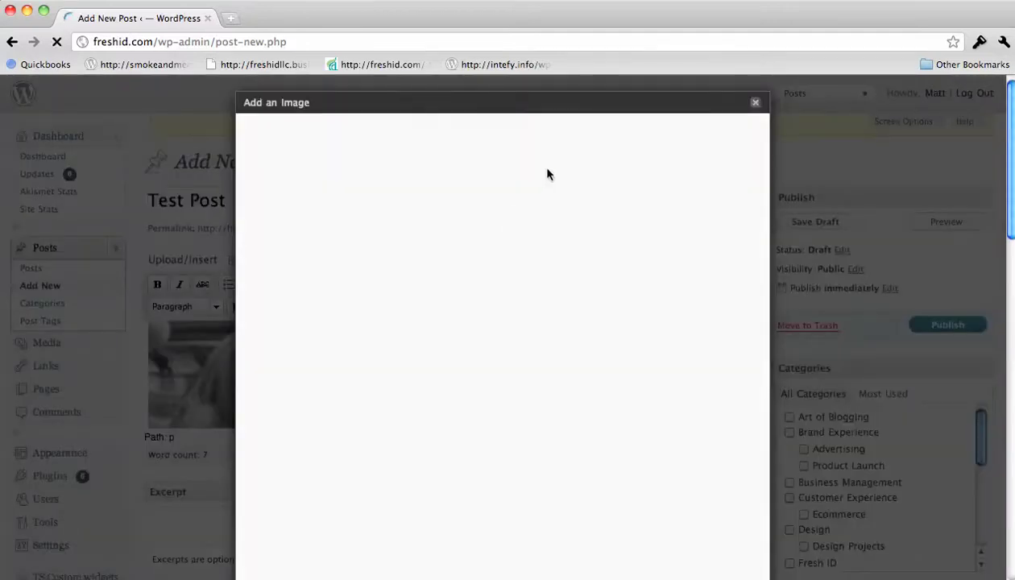
{"action": "left_click", "coordinate": [510, 134]}
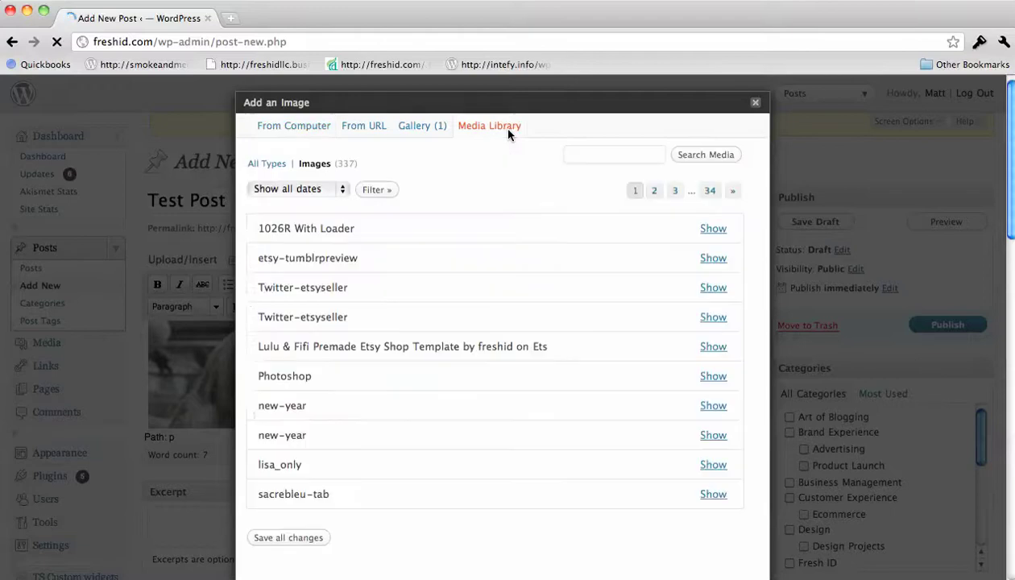
{"action": "left_click", "coordinate": [709, 230]}
{"action": "scroll", "coordinate": [553, 318], "scroll_direction": "down", "scroll_amount": 3}
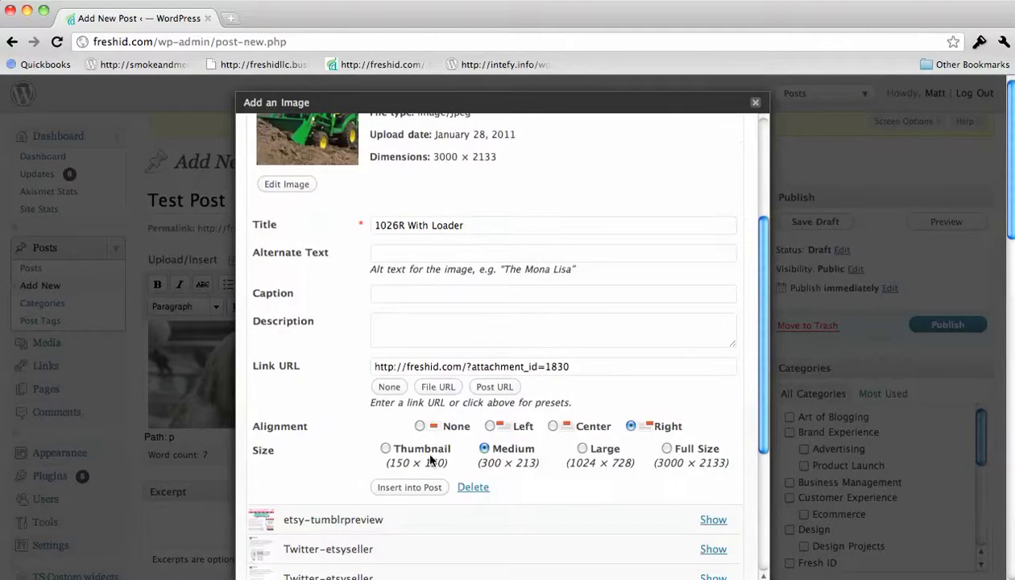
{"action": "scroll", "coordinate": [289, 421], "scroll_direction": "up", "scroll_amount": 5}
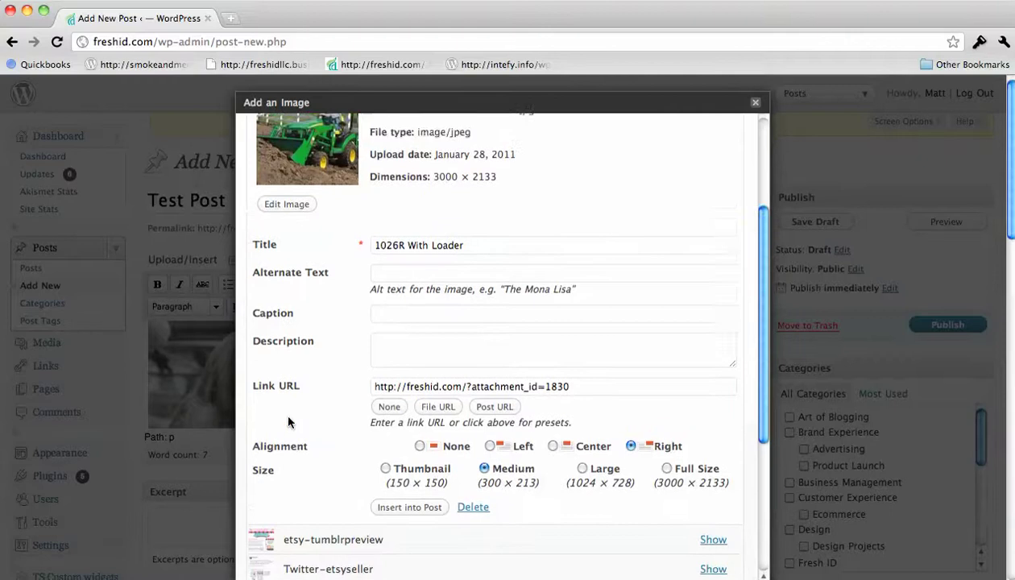